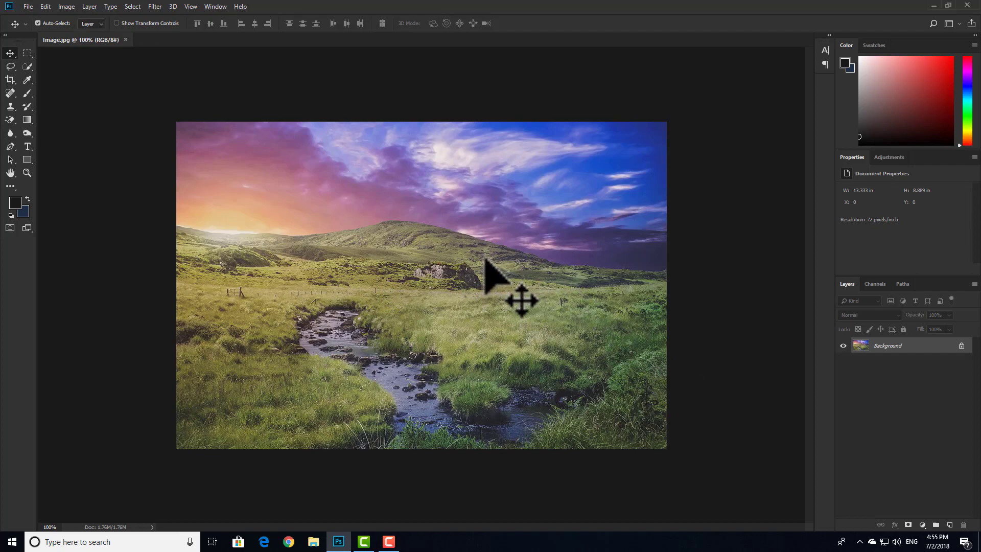
Show the Adjustments panel in the workspace so adjustment layers can be added.
{"action": "scroll", "coordinate": [486, 258], "scroll_direction": "up", "scroll_amount": 1}
{"action": "scroll", "coordinate": [485, 260], "scroll_direction": "down", "scroll_amount": 1}
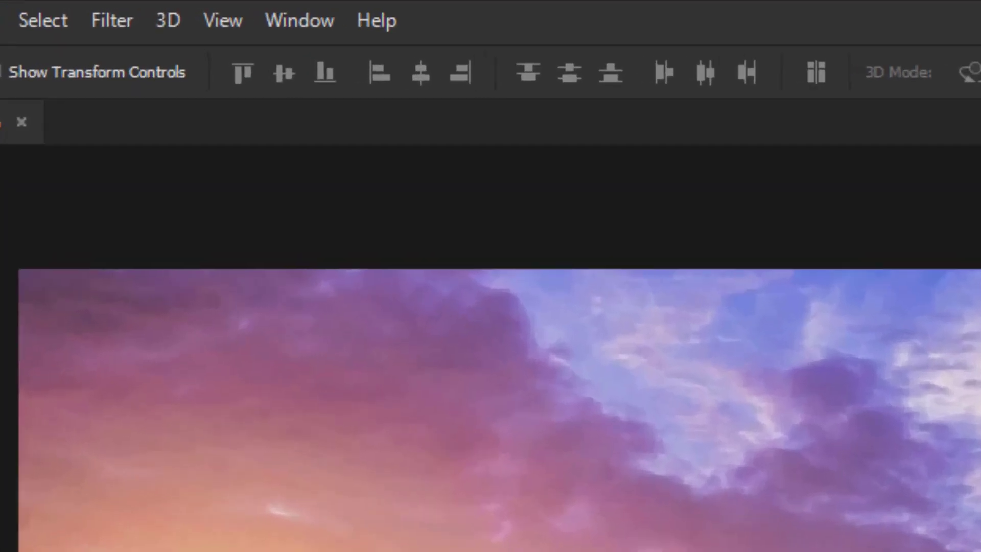
{"action": "left_click", "coordinate": [306, 22]}
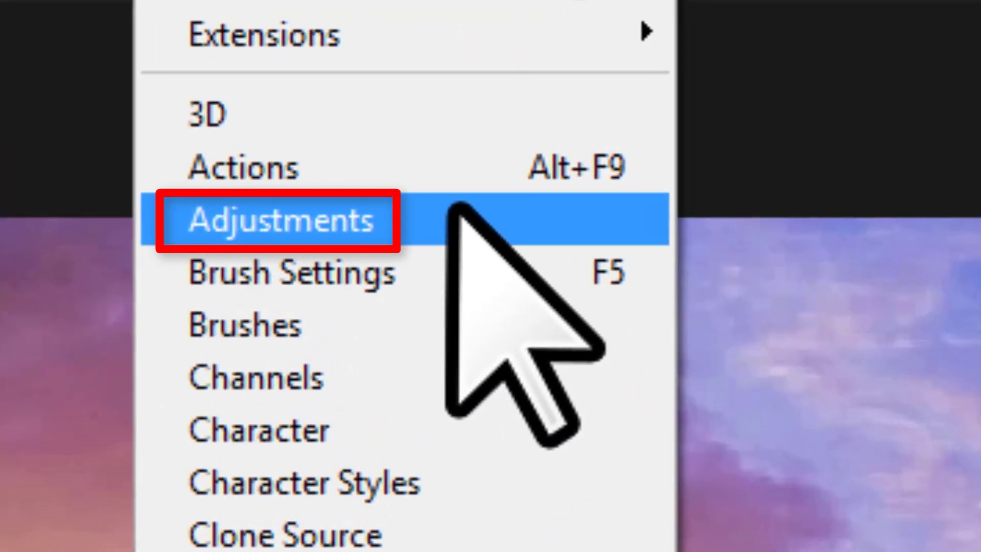
{"action": "left_click", "coordinate": [456, 210]}
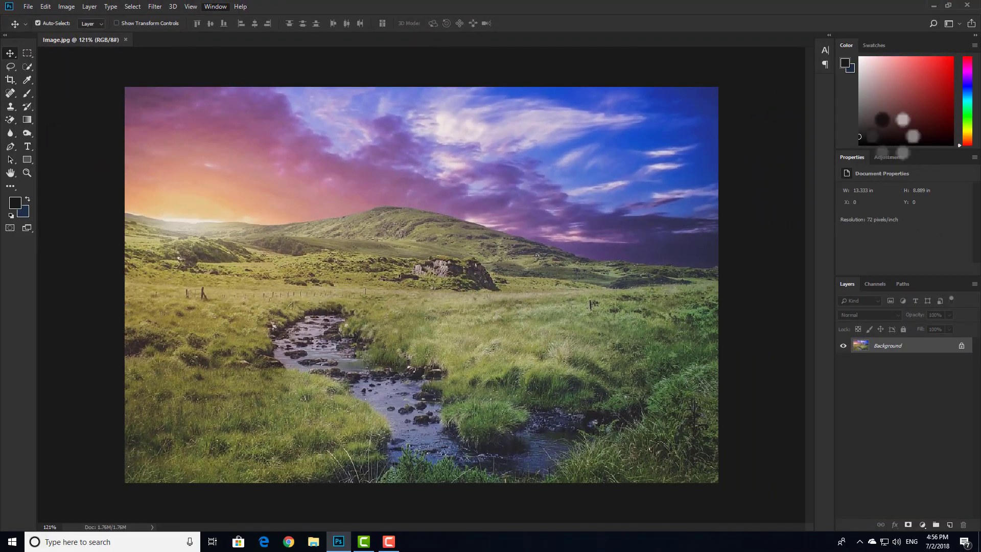
{"action": "left_click", "coordinate": [916, 158]}
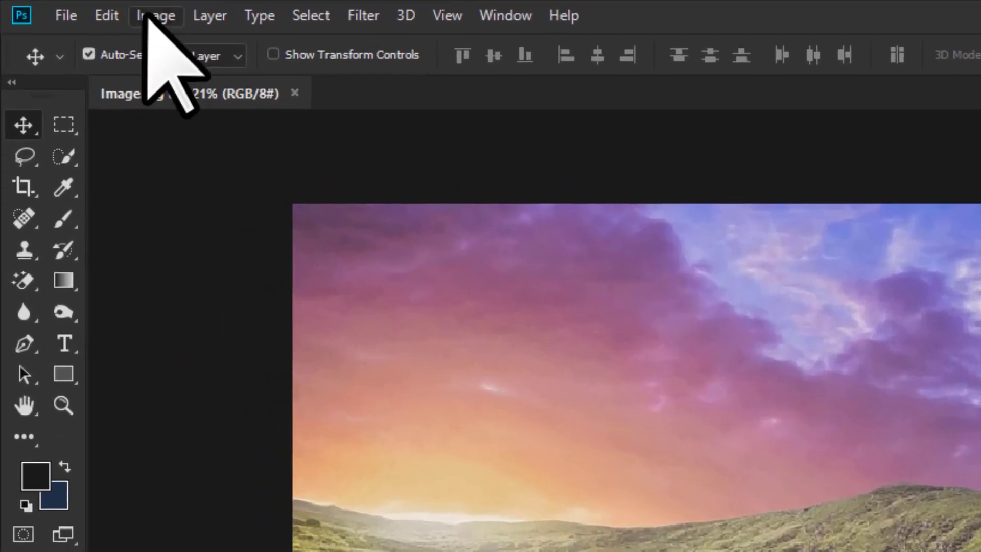
Add a Color Lookup adjustment layer above the Background and load the 2Strip.look 3D LUT.
{"action": "left_click", "coordinate": [148, 17]}
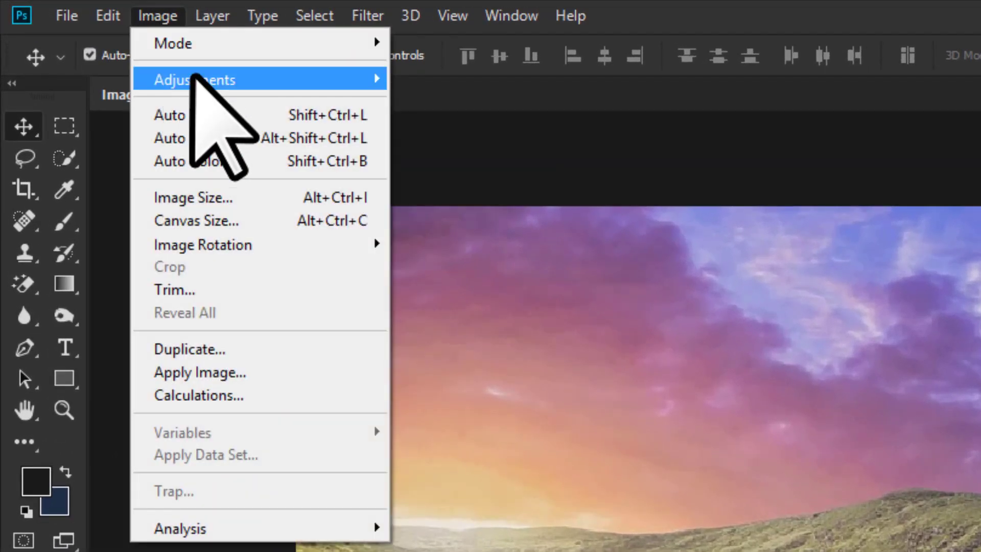
{"action": "mouse_move", "coordinate": [217, 84]}
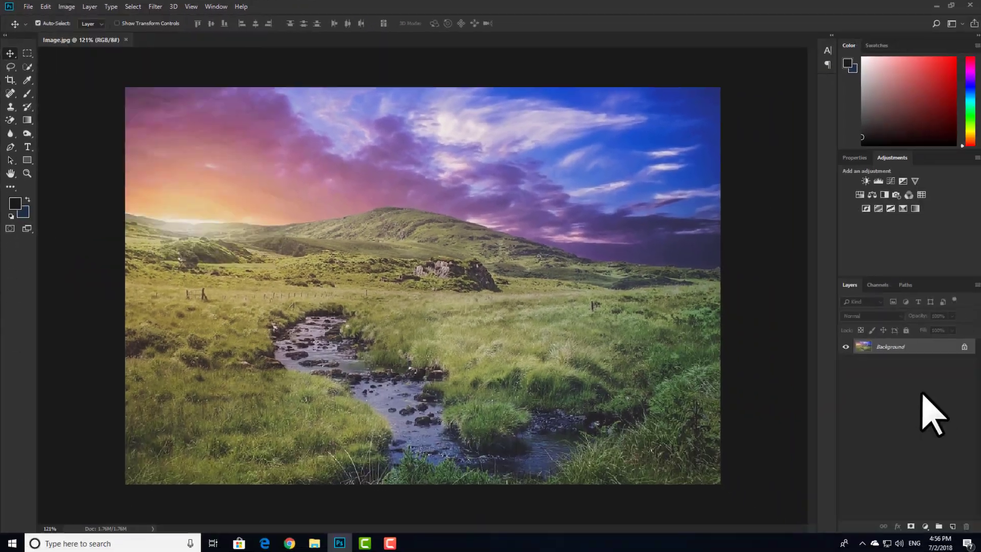
{"action": "left_click", "coordinate": [890, 160]}
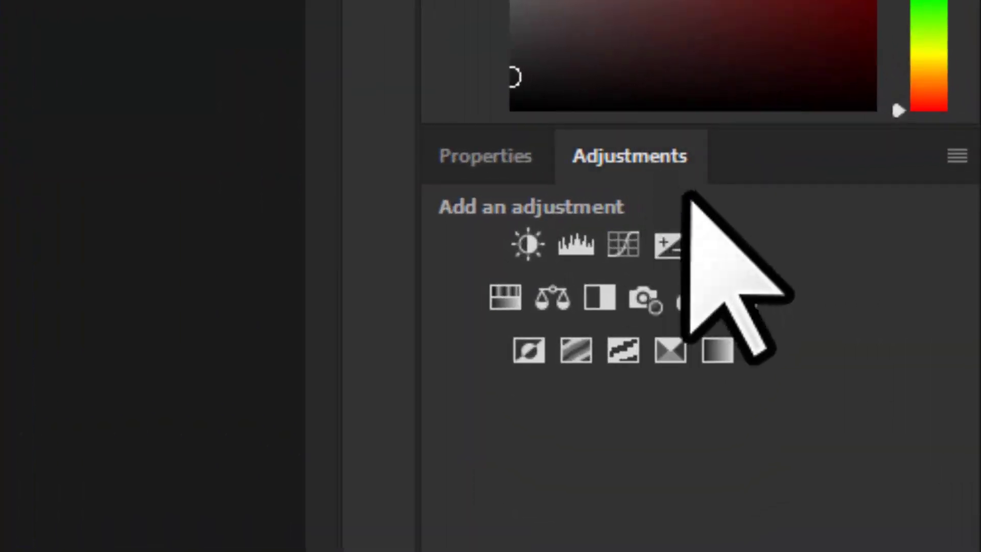
{"action": "left_click", "coordinate": [743, 301]}
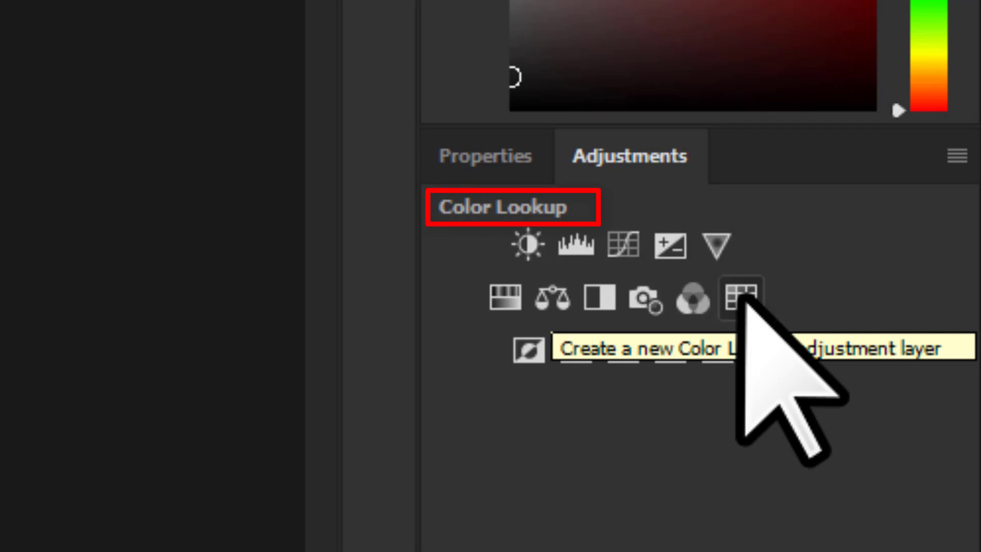
{"action": "left_click", "coordinate": [743, 298]}
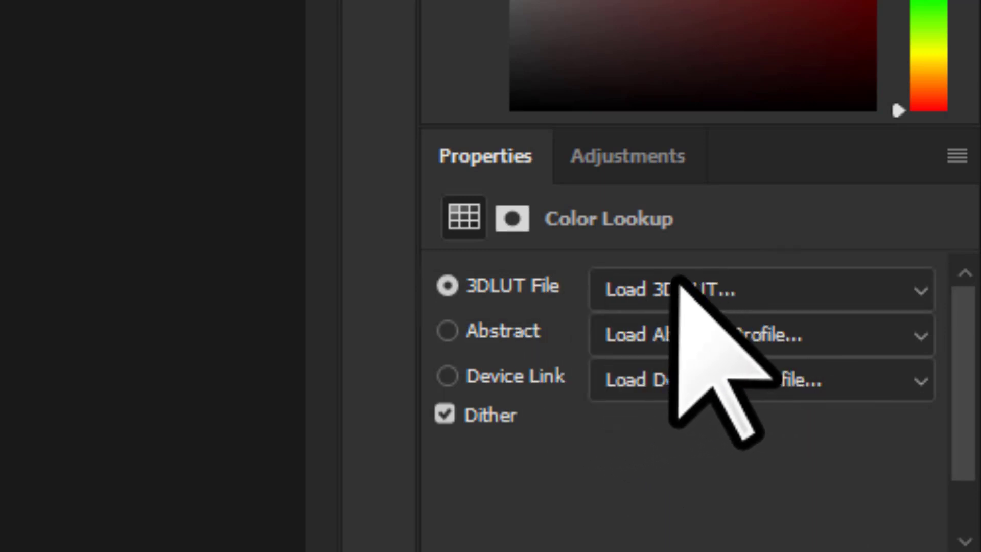
{"action": "left_click", "coordinate": [744, 283]}
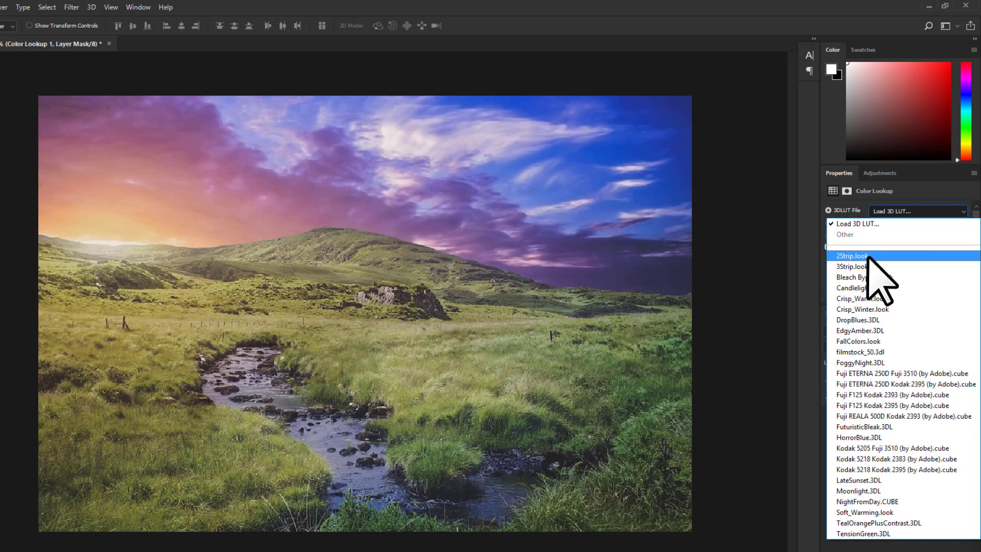
{"action": "left_click", "coordinate": [867, 256]}
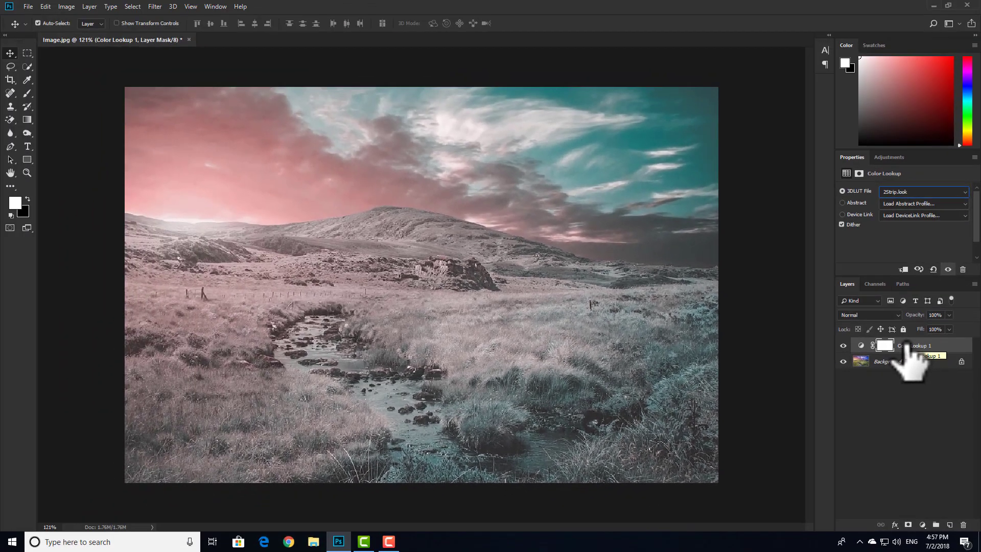
Toggle the Color Lookup layer's visibility to compare the image with and without the 2Strip.look effect.
{"action": "left_click", "coordinate": [843, 345]}
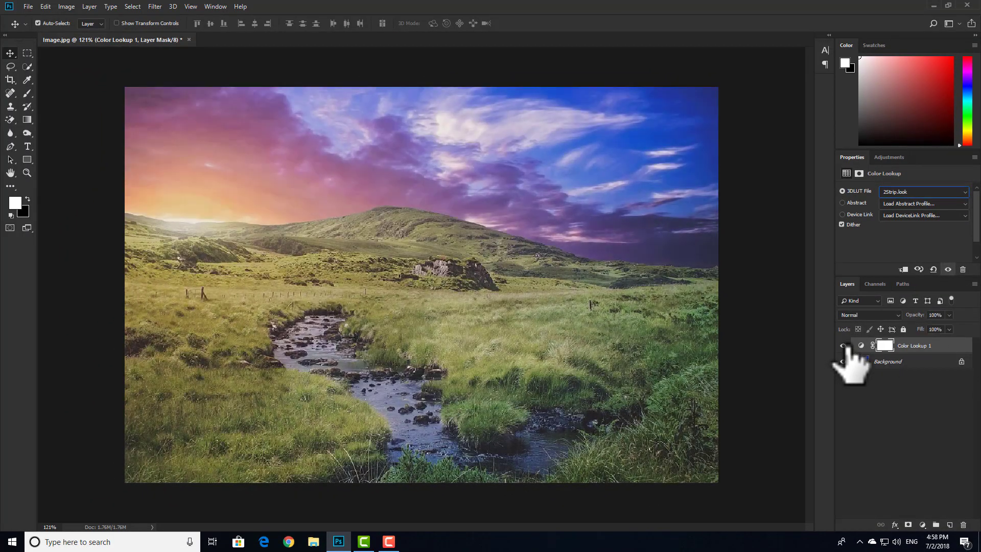
{"action": "left_click", "coordinate": [843, 346]}
{"action": "left_click", "coordinate": [843, 346]}
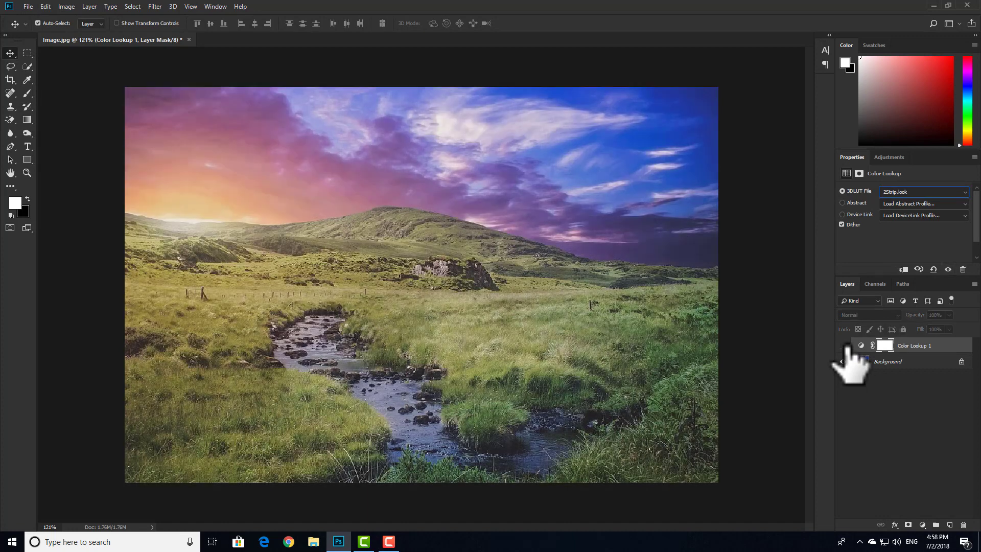
{"action": "left_click", "coordinate": [843, 346]}
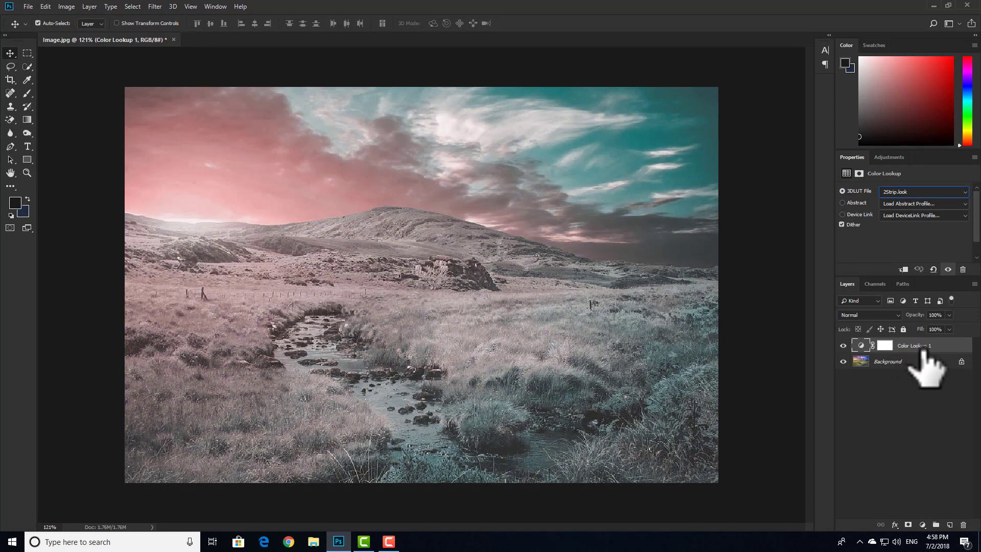
{"action": "left_click", "coordinate": [843, 346]}
{"action": "left_click", "coordinate": [844, 346]}
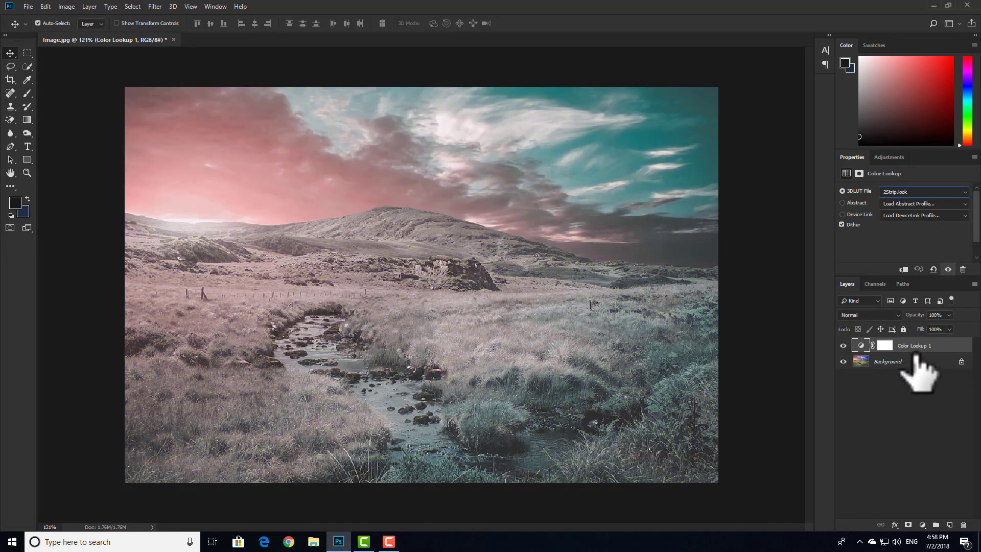
Delete the Color Lookup layer and add a new one with the Crisp_Warm.look 3D LUT.
{"action": "key", "text": "Delete"}
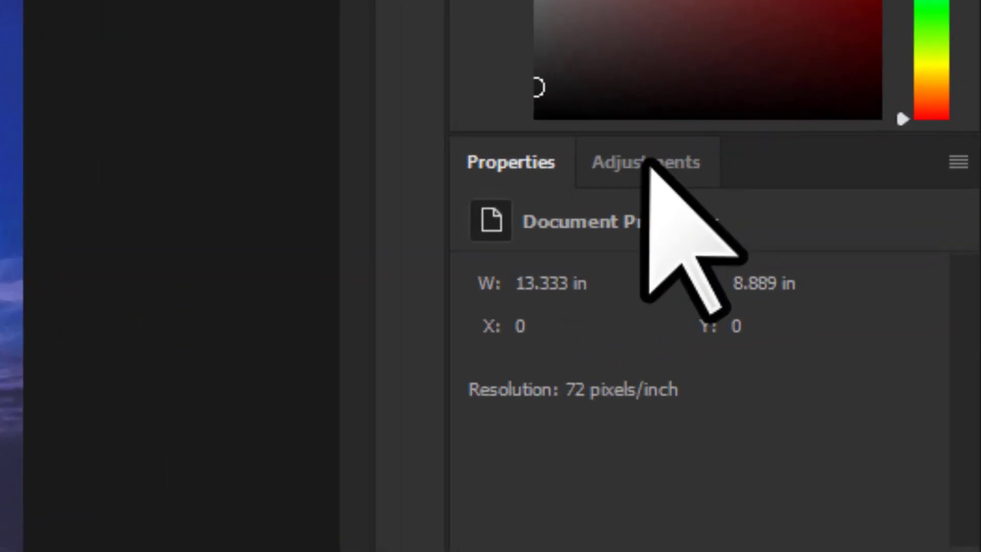
{"action": "left_click", "coordinate": [644, 159]}
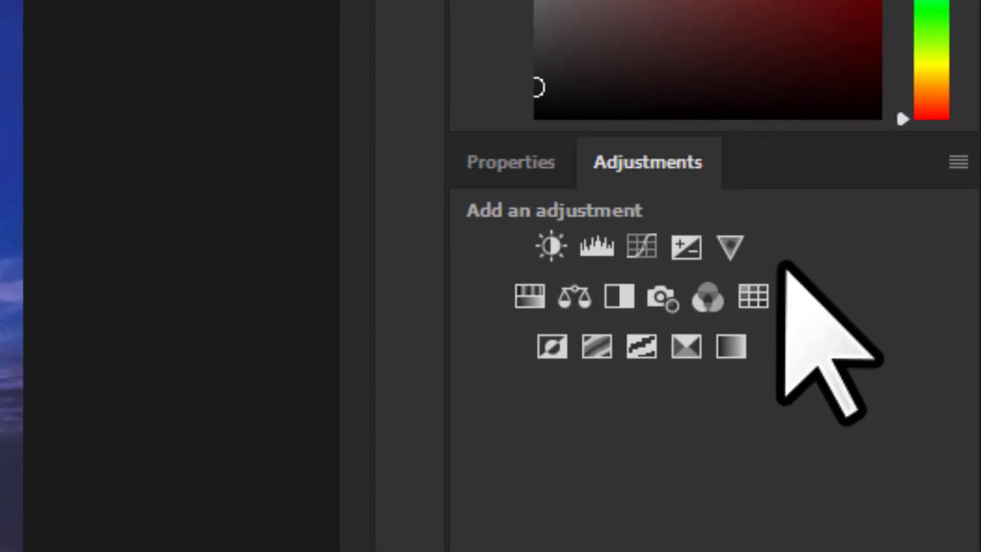
{"action": "left_click", "coordinate": [760, 298]}
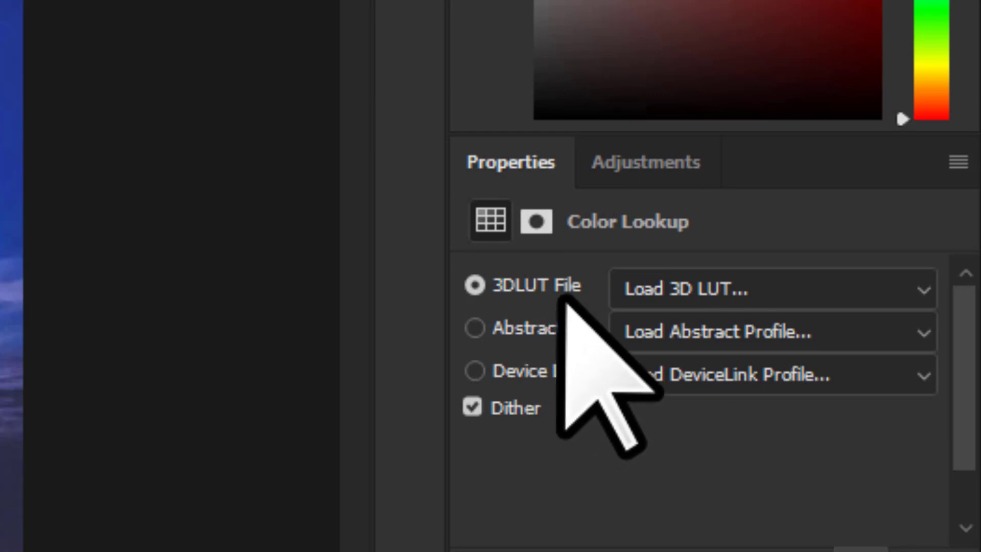
{"action": "left_click", "coordinate": [749, 286]}
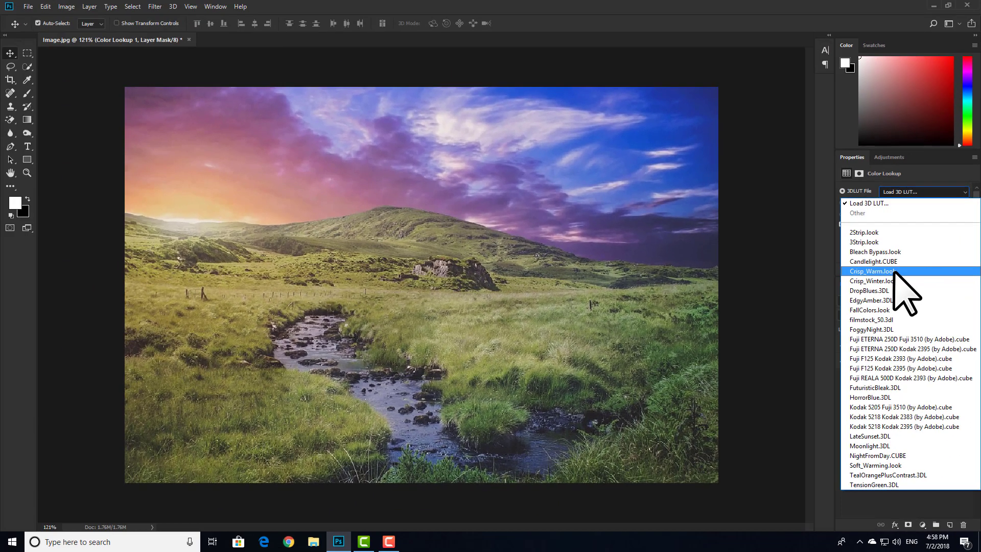
{"action": "left_click", "coordinate": [663, 450]}
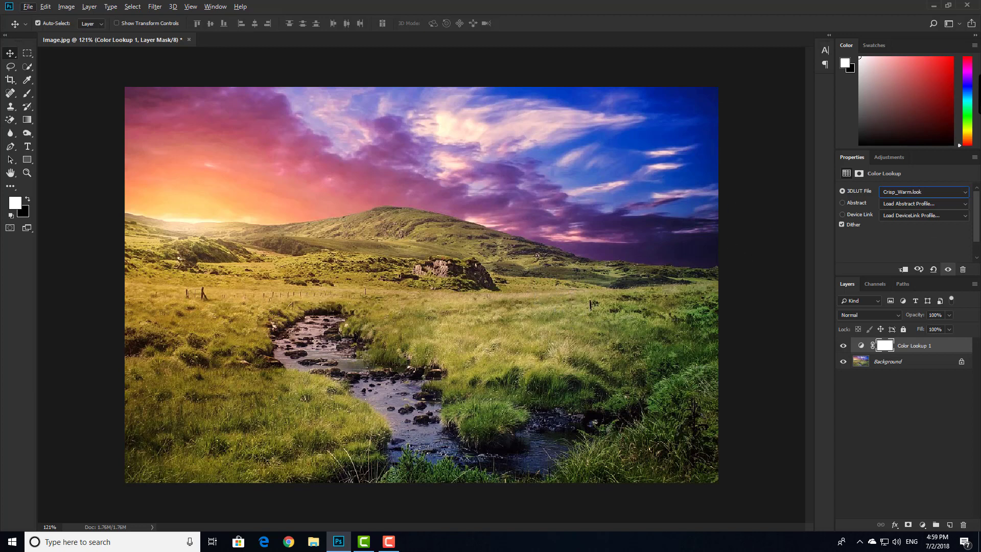
Try the FoggyNight.3DL, Fuji F125 Kodak 2393 (by Adobe).cube and Moonlight.3DL looks on the Color Lookup layer.
{"action": "left_click", "coordinate": [923, 192]}
{"action": "left_click", "coordinate": [905, 311]}
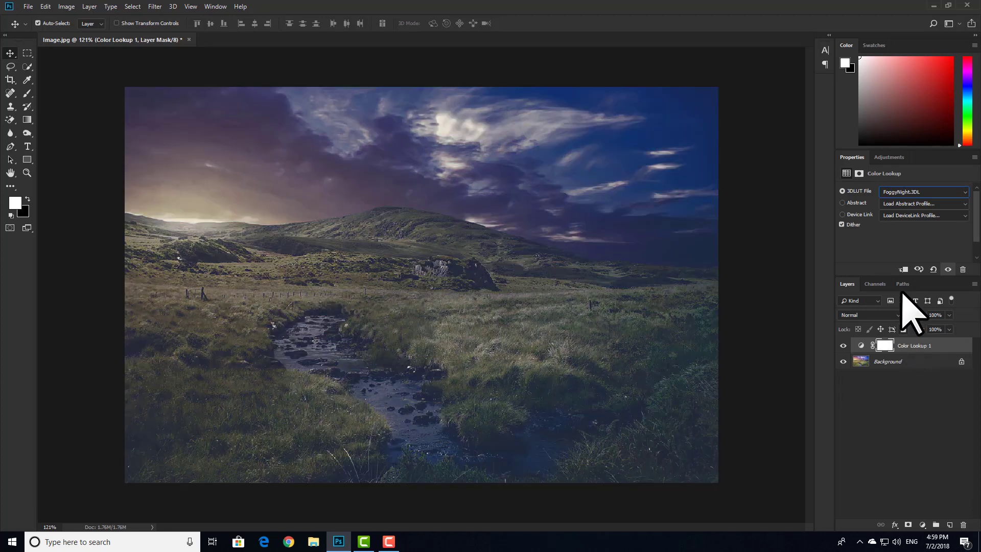
{"action": "left_click", "coordinate": [926, 194]}
{"action": "left_click", "coordinate": [905, 358]}
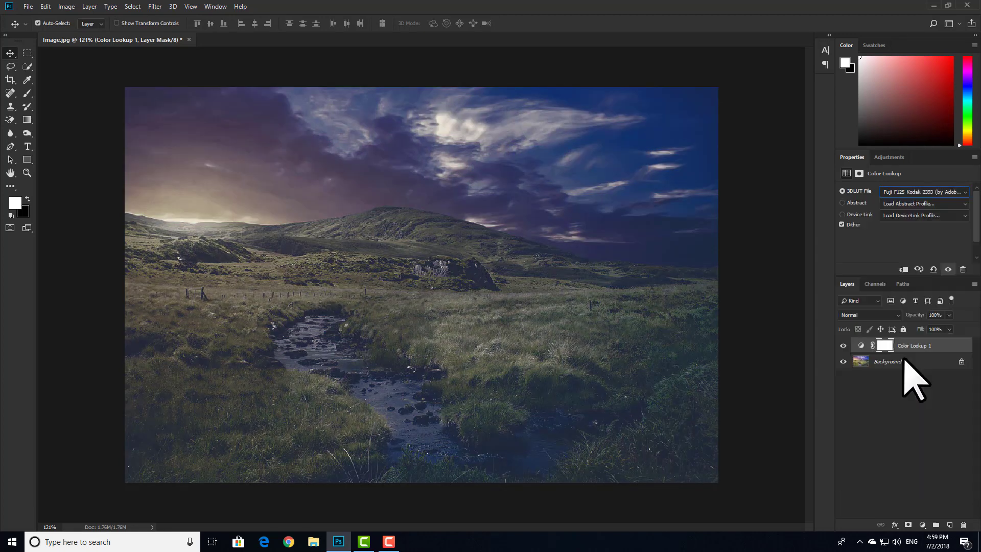
{"action": "left_click", "coordinate": [912, 192]}
{"action": "left_click", "coordinate": [899, 446]}
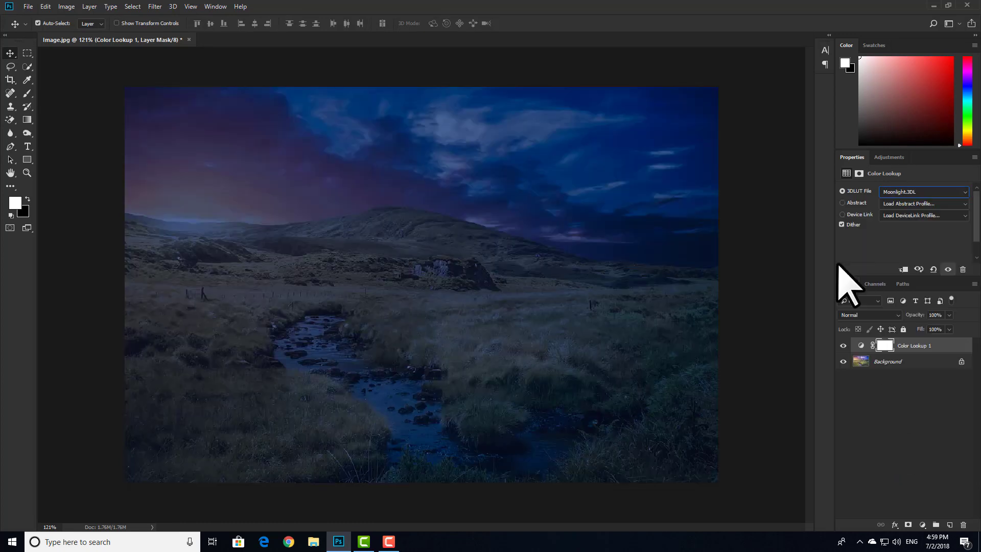
Delete the Color Lookup layer with the Moonlight.3DL look, leaving only the Background layer.
{"action": "right_click", "coordinate": [911, 349]}
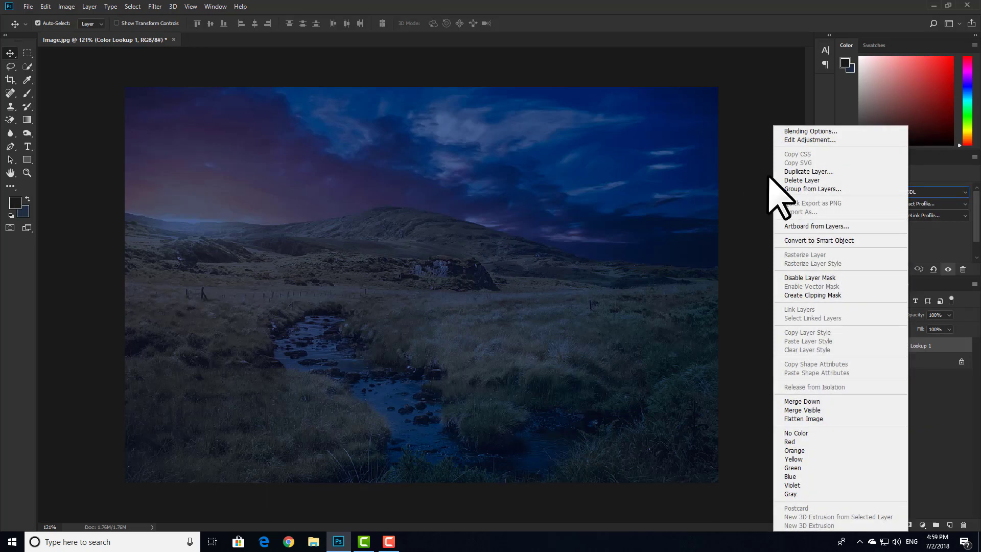
{"action": "left_click", "coordinate": [804, 181]}
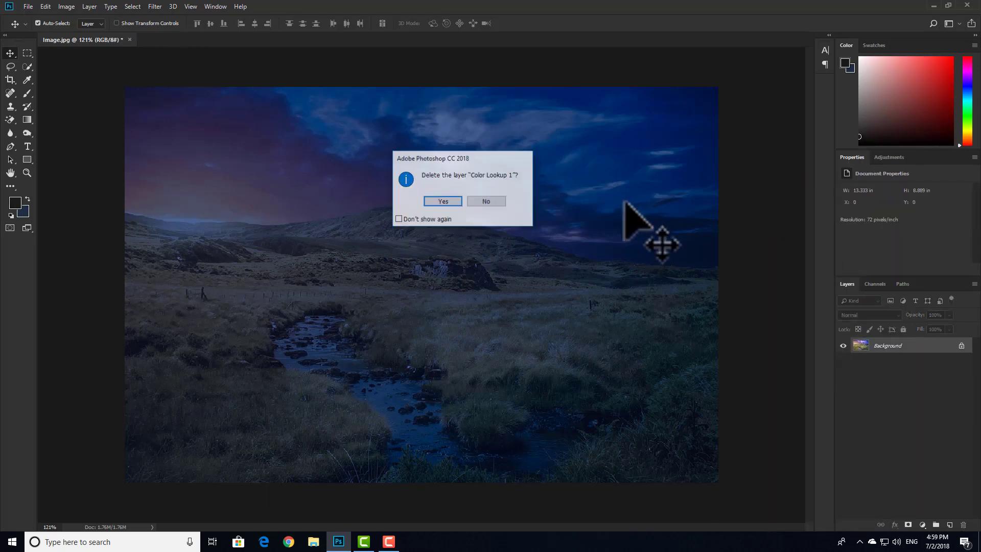
{"action": "key", "text": "Return"}
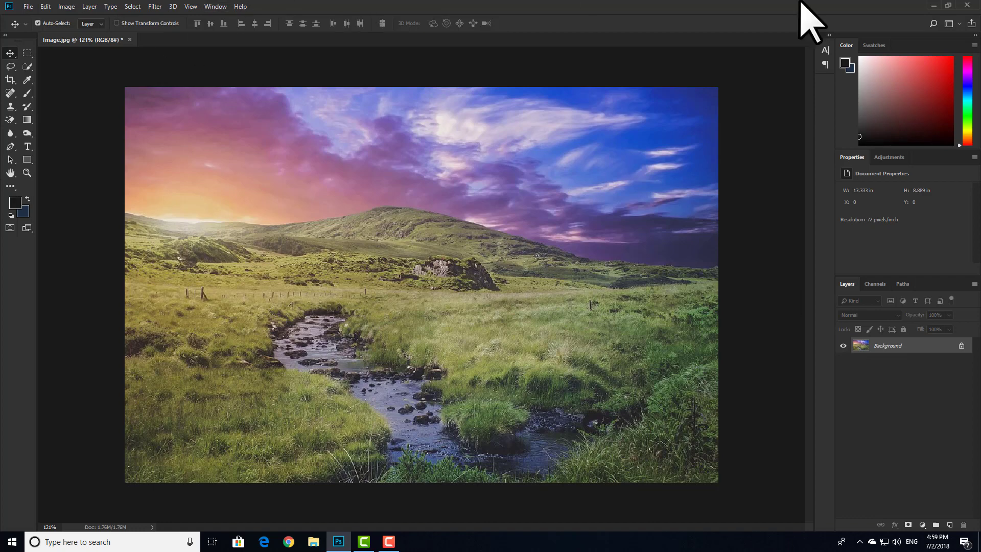
Minimize Photoshop and move the Cinematic LUTs archive to the middle of the Windows desktop.
{"action": "left_click", "coordinate": [933, 3]}
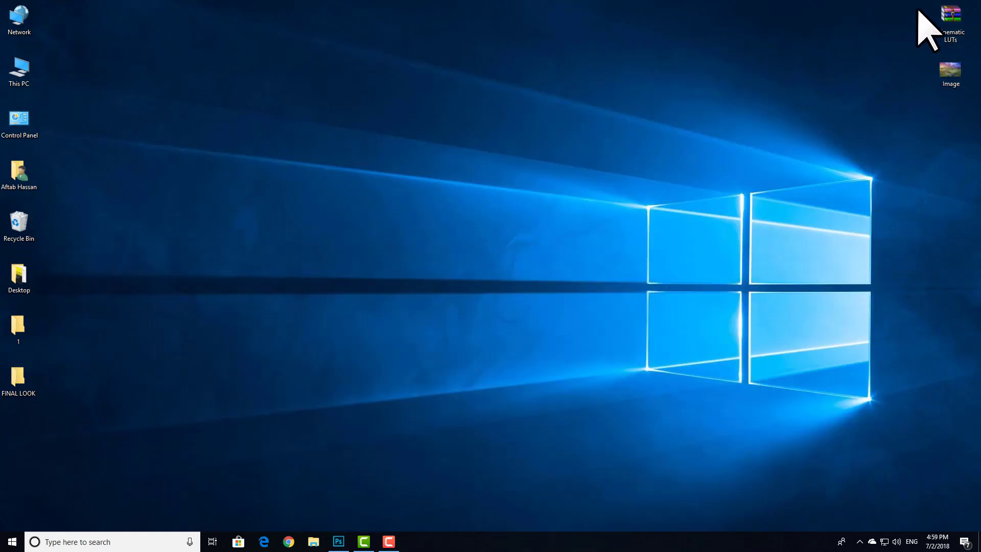
{"action": "left_click_drag", "start_coordinate": [945, 28], "coordinate": [477, 132]}
{"action": "left_click_drag", "start_coordinate": [592, 47], "coordinate": [419, 187]}
{"action": "right_click", "coordinate": [498, 120]}
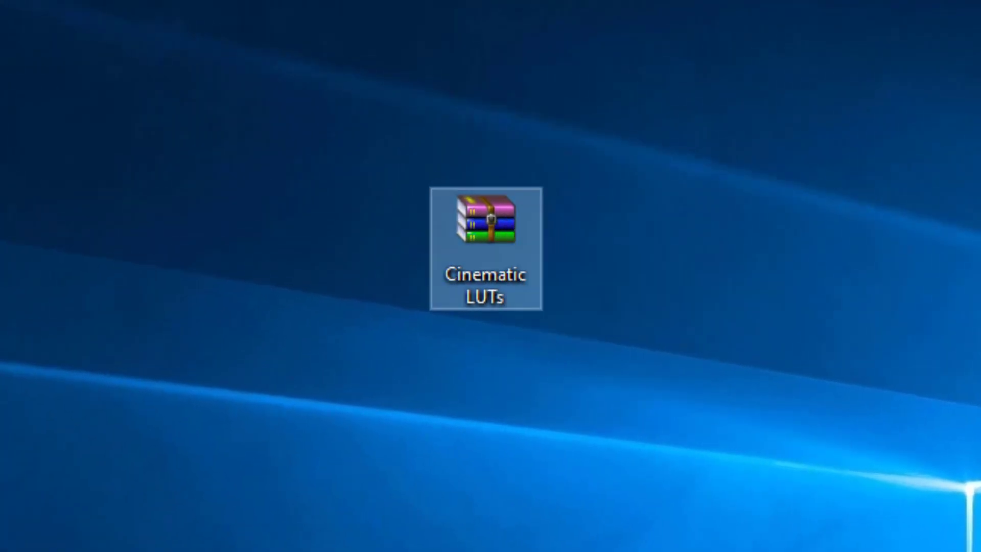
{"action": "left_click_drag", "start_coordinate": [663, 72], "coordinate": [357, 424]}
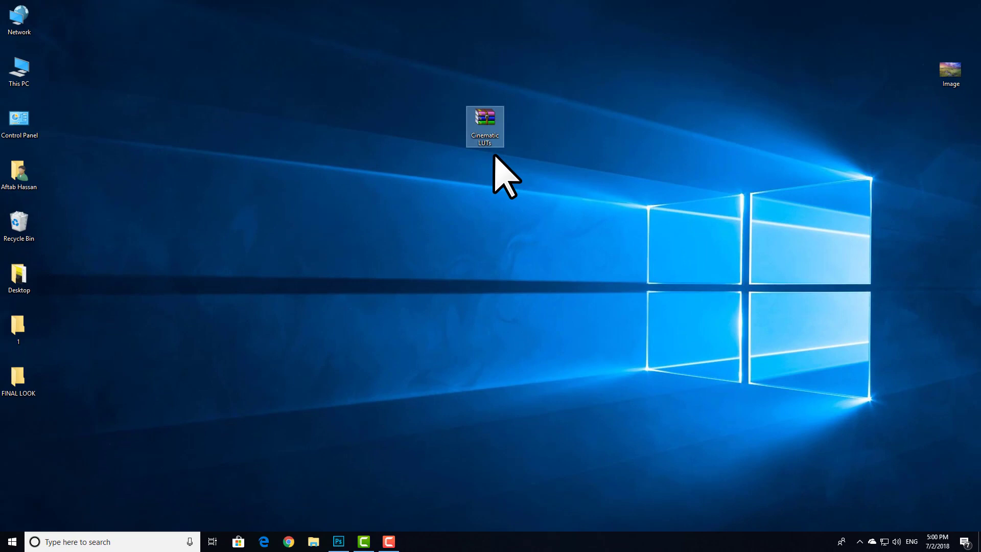
Create a new folder on the desktop and move the Cinematic LUTs archive into it.
{"action": "right_click", "coordinate": [433, 254]}
{"action": "mouse_move", "coordinate": [480, 362]}
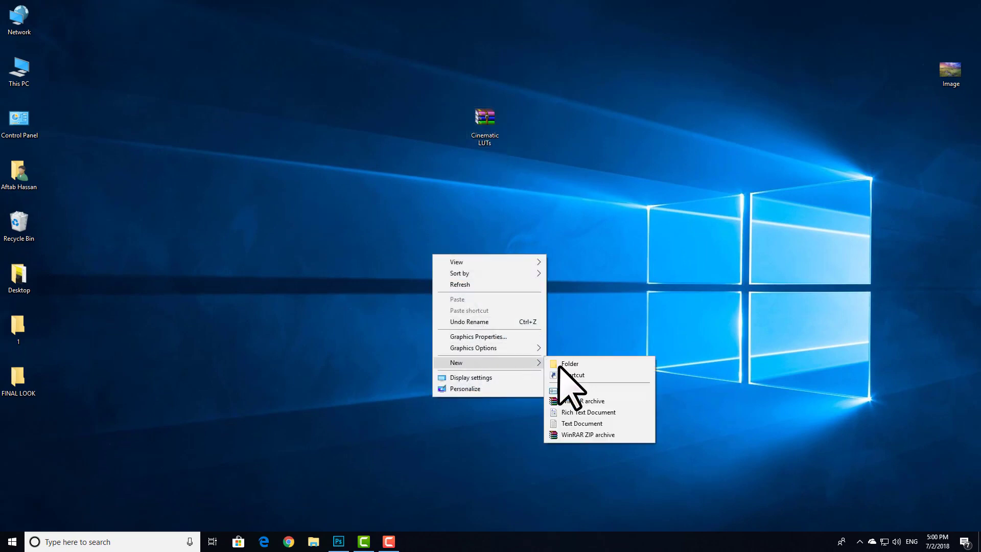
{"action": "left_click", "coordinate": [560, 363]}
{"action": "left_click_drag", "start_coordinate": [488, 131], "coordinate": [453, 287]}
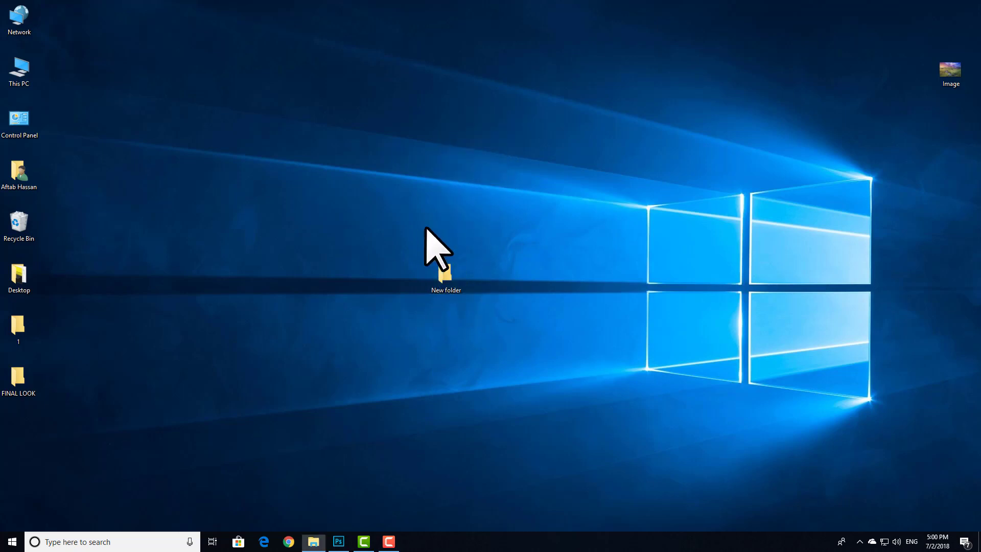
Open the new folder and extract the archive into its own Cinematic LUTs subfolder.
{"action": "double_click", "coordinate": [443, 273]}
{"action": "left_click", "coordinate": [356, 82]}
{"action": "right_click", "coordinate": [354, 84]}
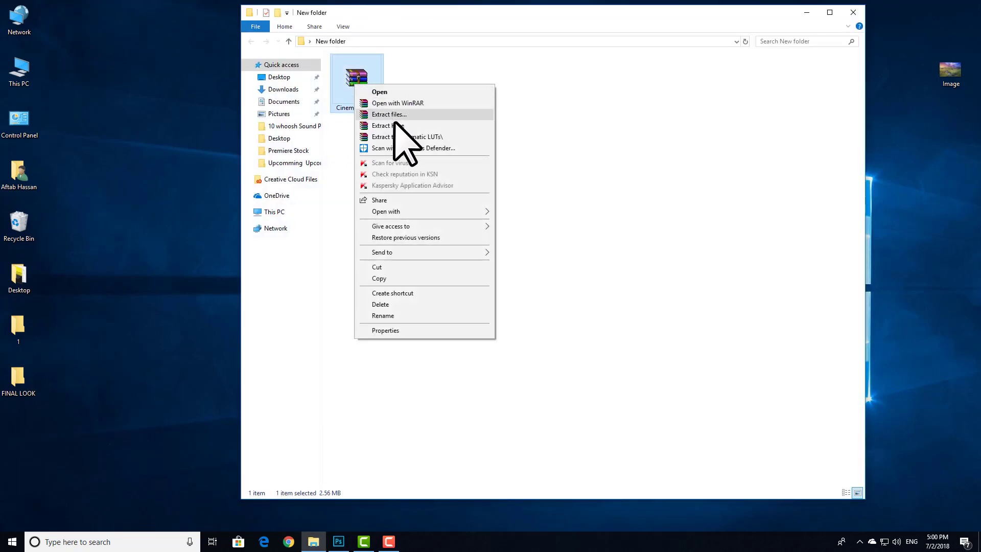
{"action": "left_click", "coordinate": [398, 136]}
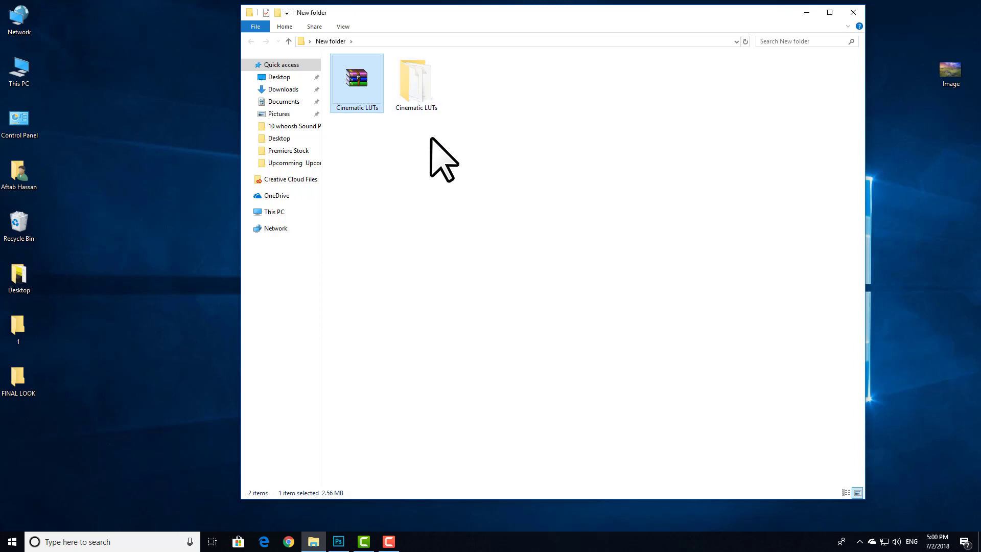
Open the extracted Cinematic LUTs folder and examine the LUT files inside.
{"action": "double_click", "coordinate": [420, 87]}
{"action": "left_click_drag", "start_coordinate": [510, 234], "coordinate": [431, 81]}
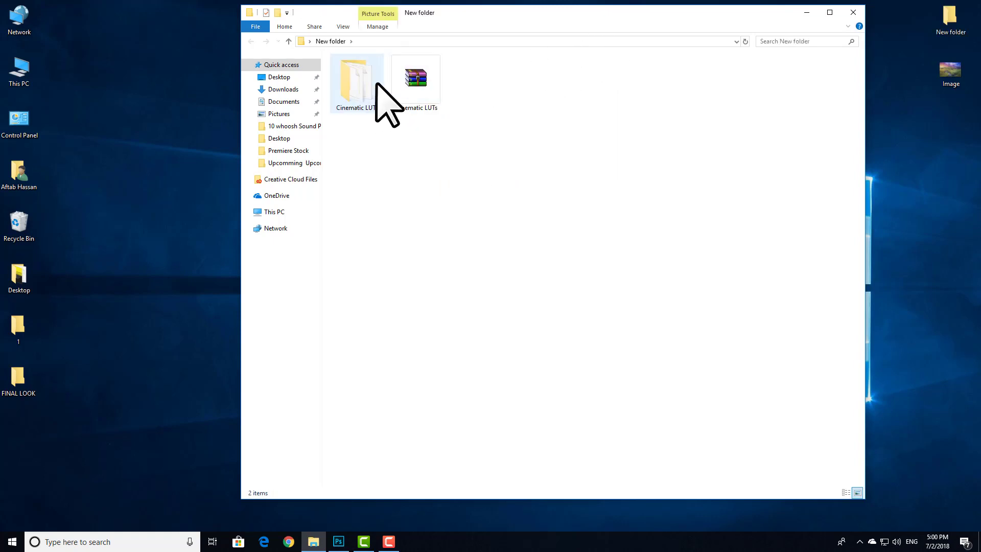
{"action": "double_click", "coordinate": [357, 96]}
{"action": "left_click_drag", "start_coordinate": [728, 261], "coordinate": [407, 70]}
{"action": "left_click", "coordinate": [697, 205]}
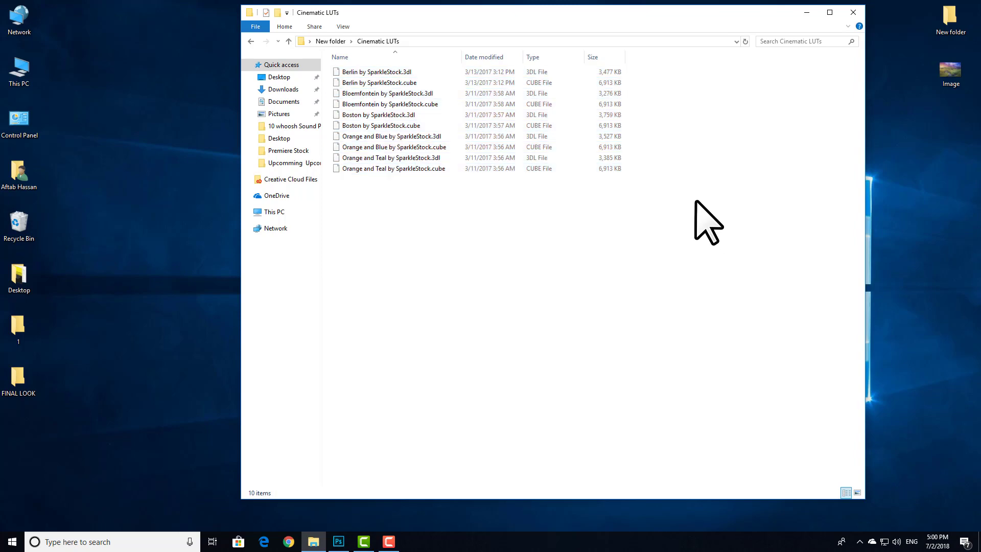
{"action": "left_click", "coordinate": [338, 541]}
{"action": "left_click", "coordinate": [889, 157]}
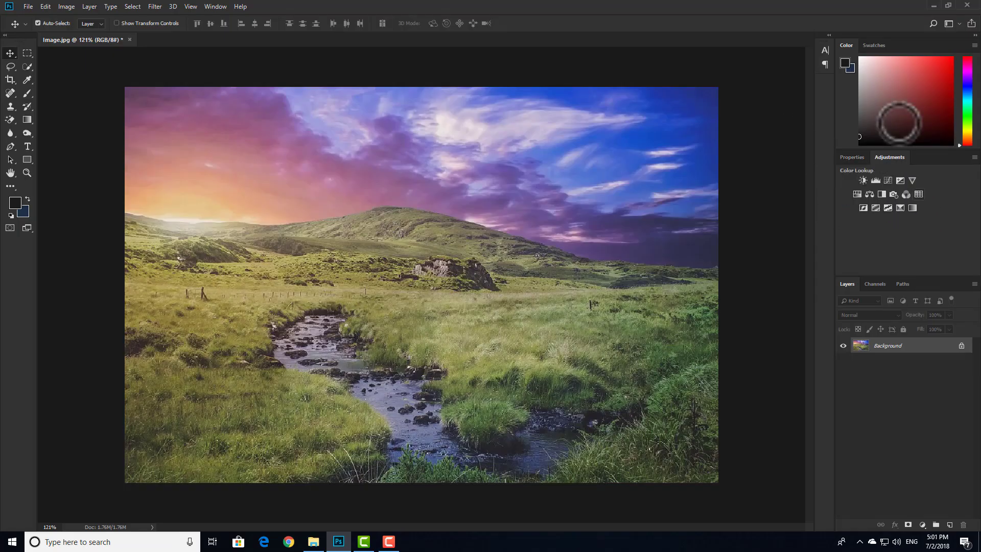
{"action": "left_click", "coordinate": [852, 157]}
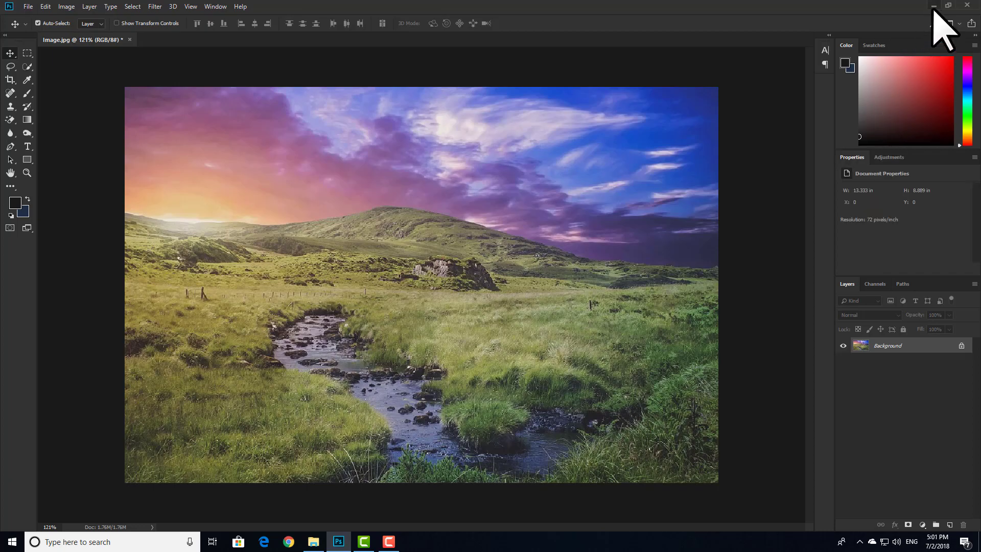
{"action": "left_click", "coordinate": [933, 5]}
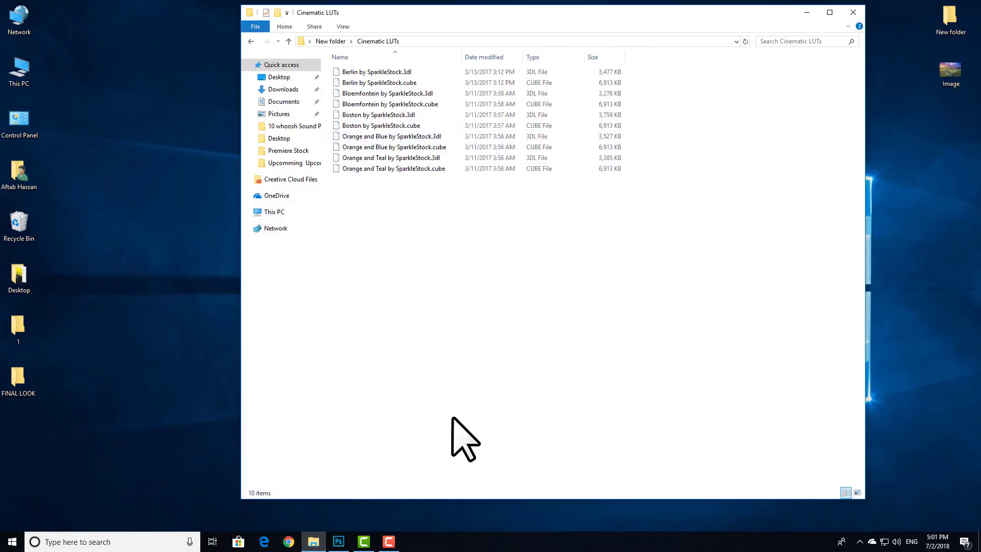
Close the open folder windows on the desktop and switch back to Photoshop.
{"action": "left_click", "coordinate": [852, 13]}
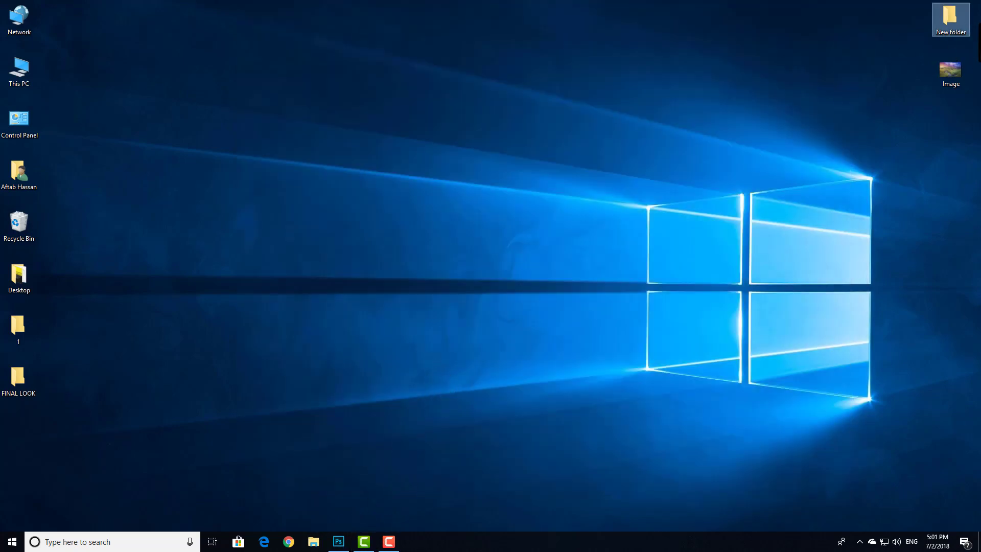
{"action": "left_click", "coordinate": [732, 120]}
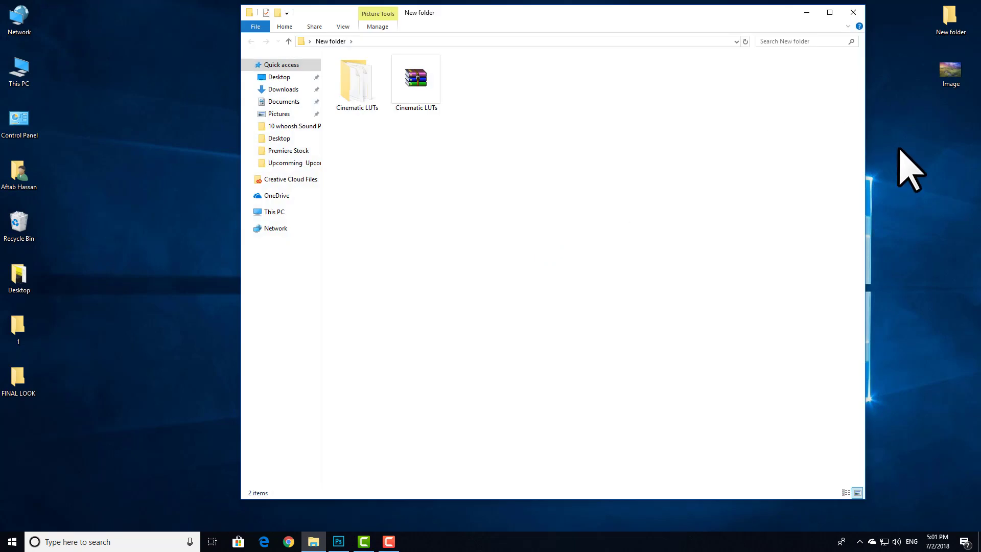
{"action": "right_click", "coordinate": [899, 149]}
{"action": "left_click", "coordinate": [922, 177]}
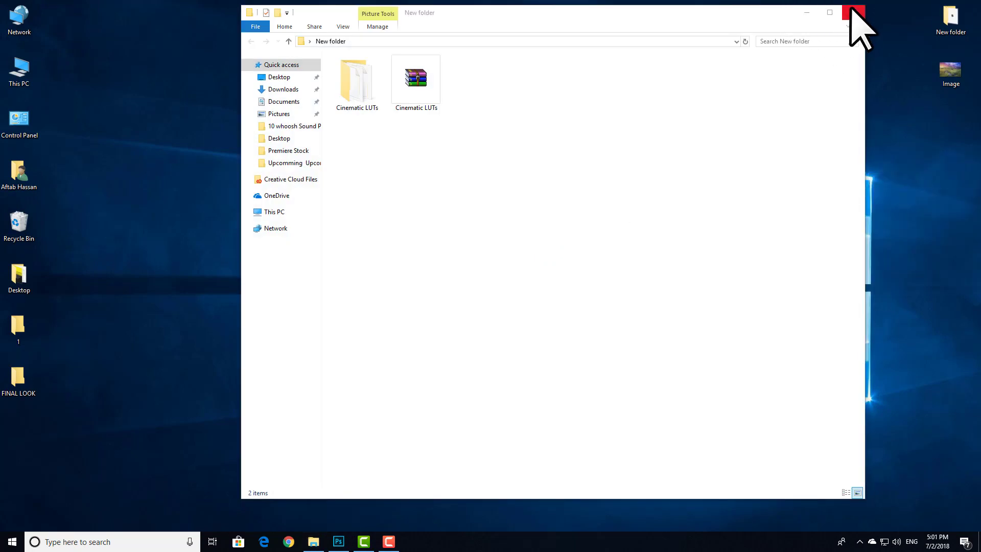
{"action": "left_click", "coordinate": [852, 13]}
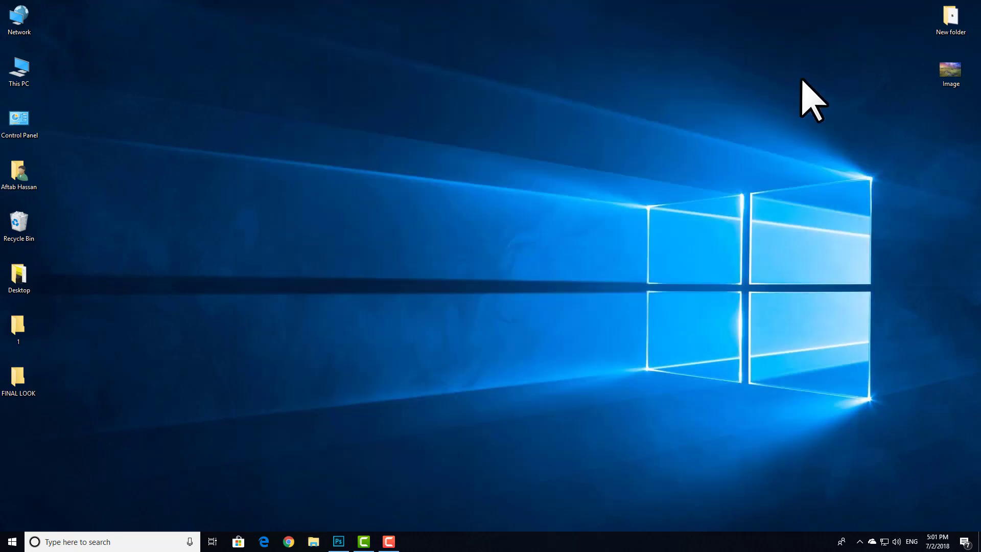
{"action": "left_click", "coordinate": [342, 527]}
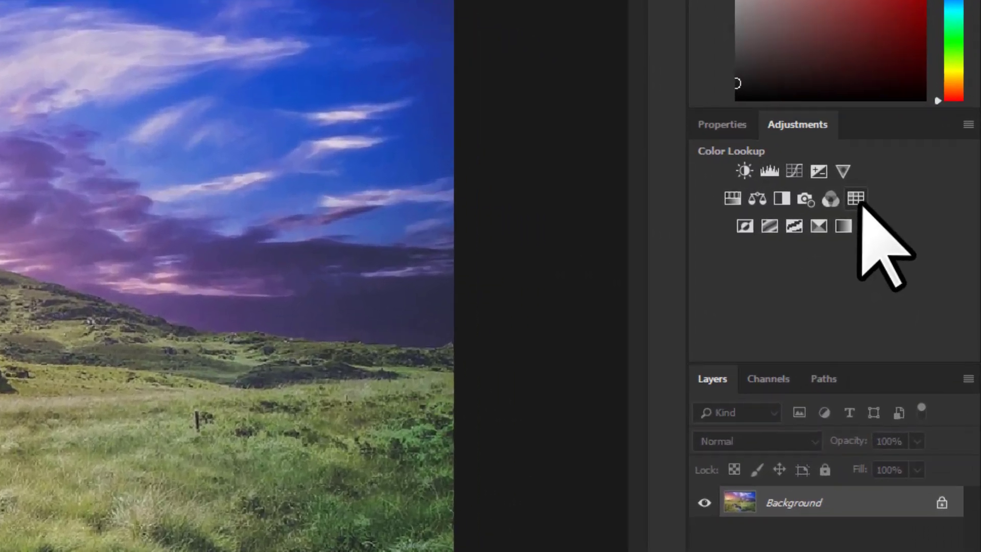
Add a Color Lookup adjustment layer above the Background and open the file browser for loading a custom 3D LUT.
{"action": "left_click", "coordinate": [855, 198]}
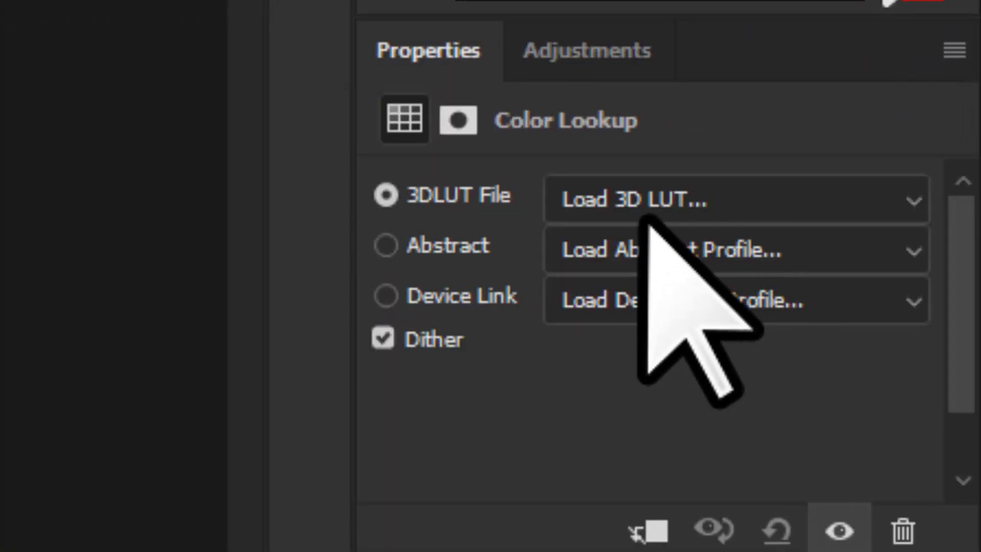
{"action": "left_click", "coordinate": [645, 198]}
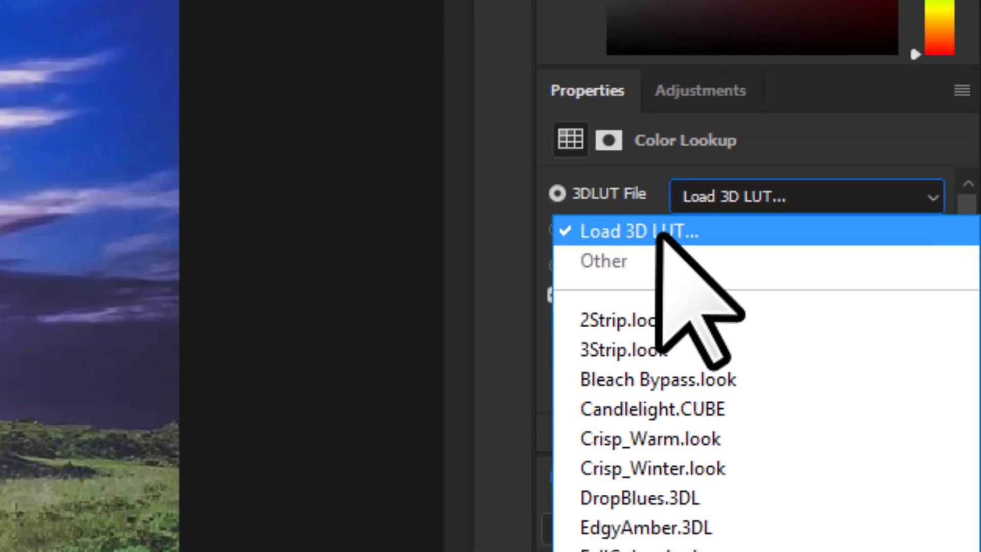
{"action": "left_click", "coordinate": [526, 258]}
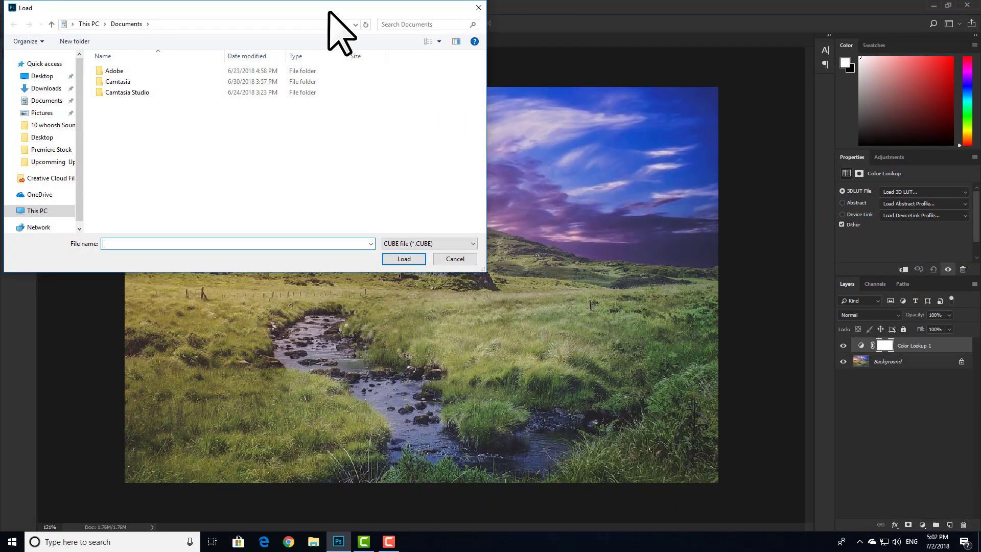
{"action": "left_click_drag", "start_coordinate": [329, 11], "coordinate": [554, 120]}
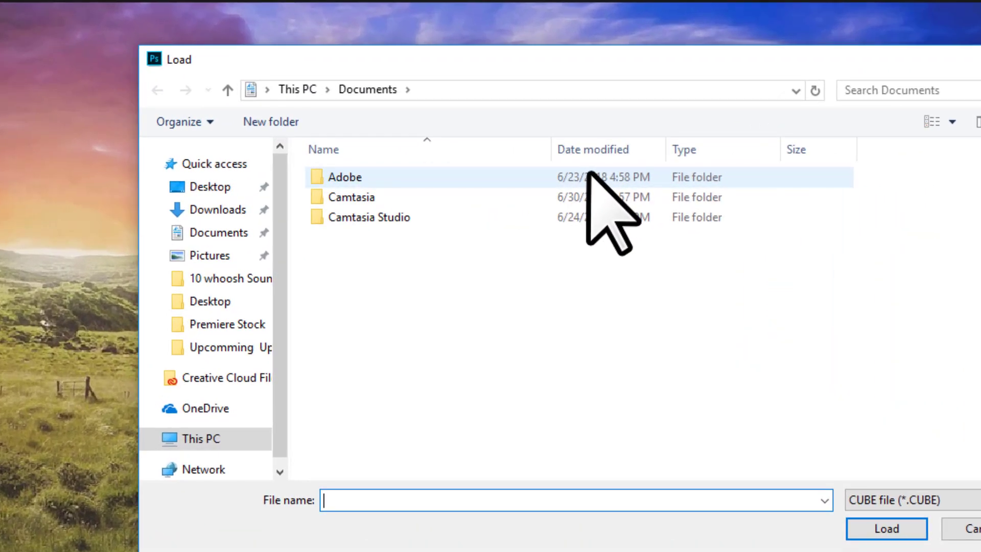
Load Berlin by SparkleStock.cube from Cinematic LUTs inside the desktop's New folder, and compare the photo with and without the look.
{"action": "left_click", "coordinate": [210, 186]}
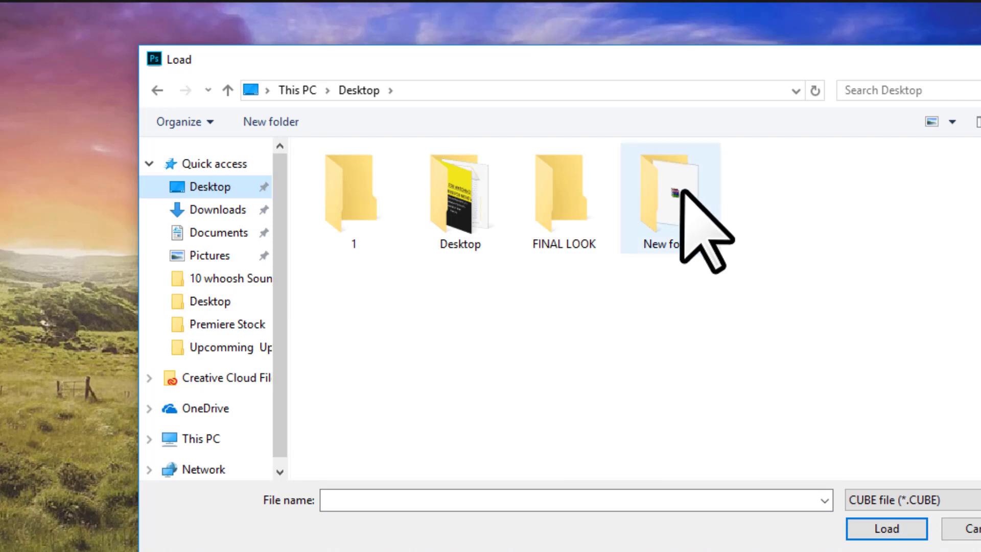
{"action": "double_click", "coordinate": [669, 215]}
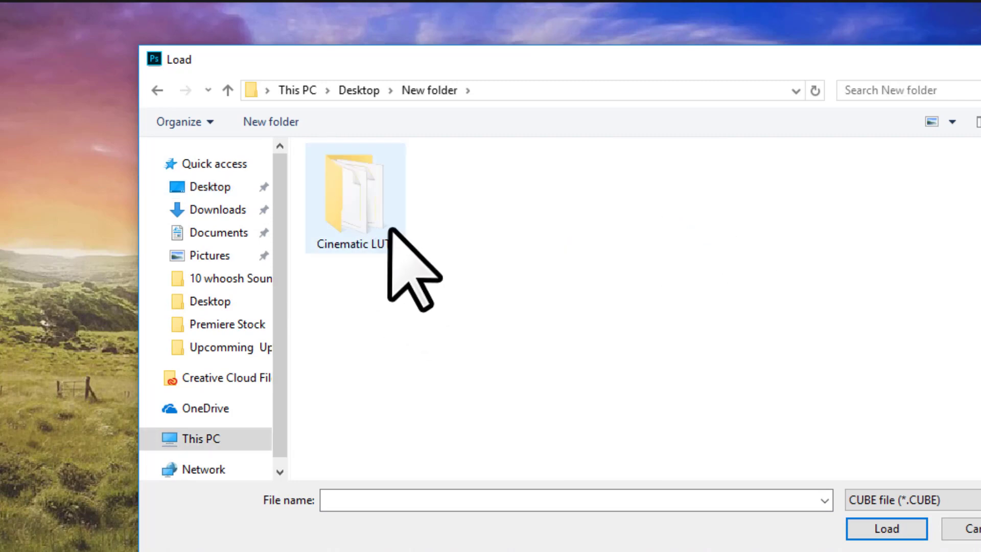
{"action": "double_click", "coordinate": [363, 213]}
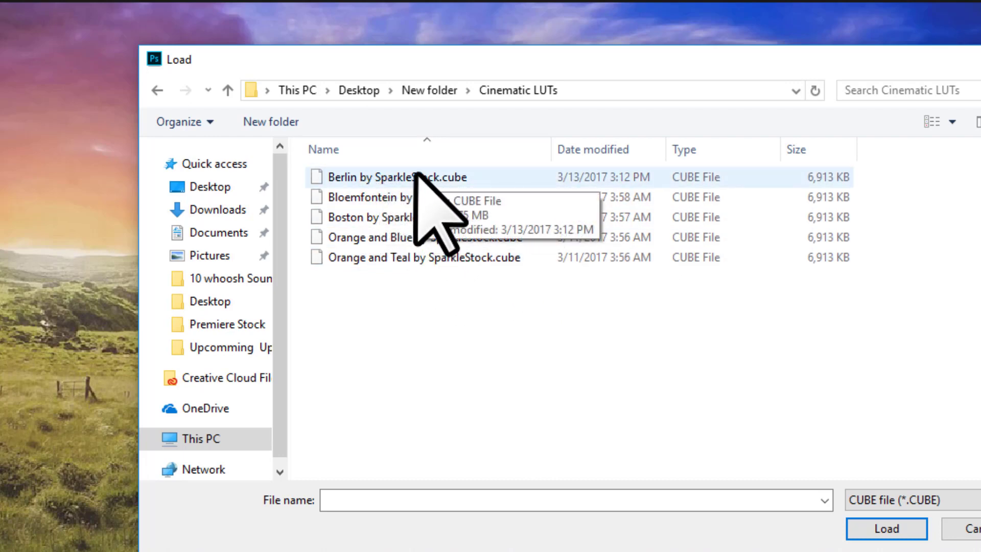
{"action": "left_click", "coordinate": [461, 177]}
{"action": "left_click", "coordinate": [888, 532]}
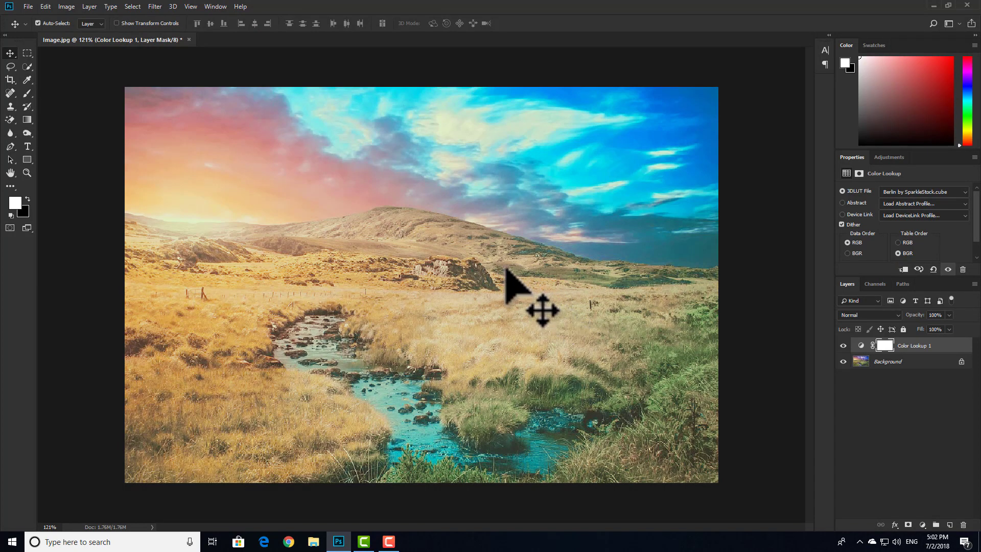
{"action": "left_click", "coordinate": [842, 346]}
{"action": "left_click", "coordinate": [843, 345]}
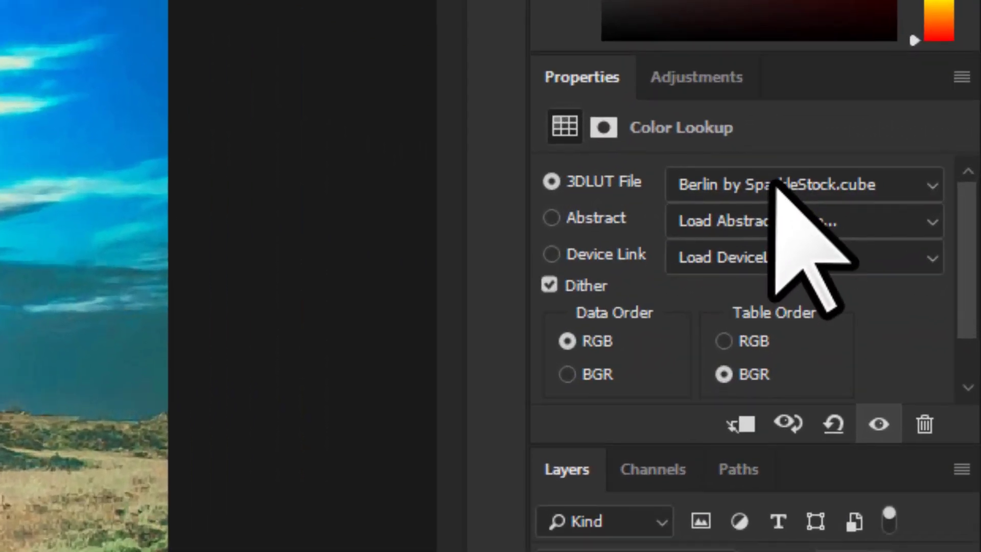
{"action": "left_click", "coordinate": [911, 192]}
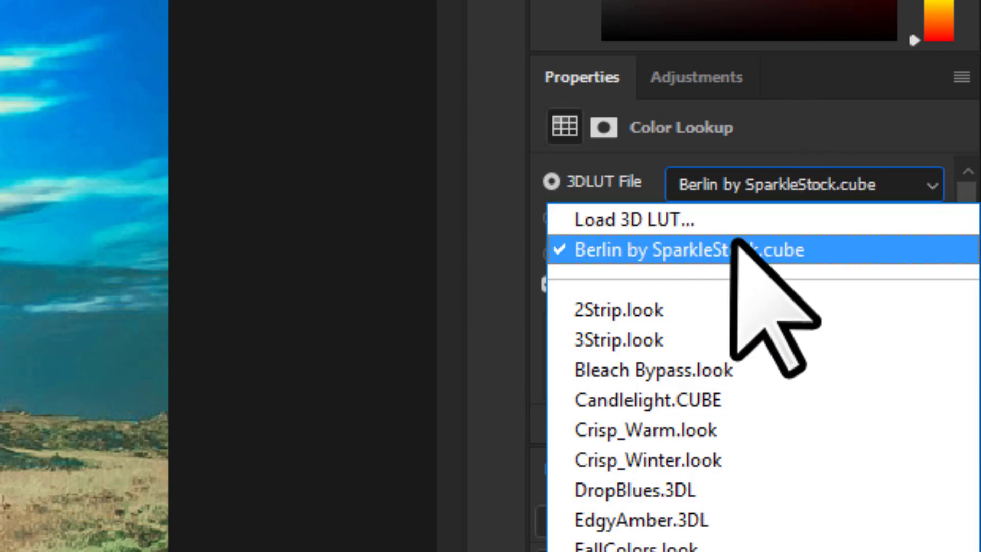
{"action": "left_click", "coordinate": [830, 137]}
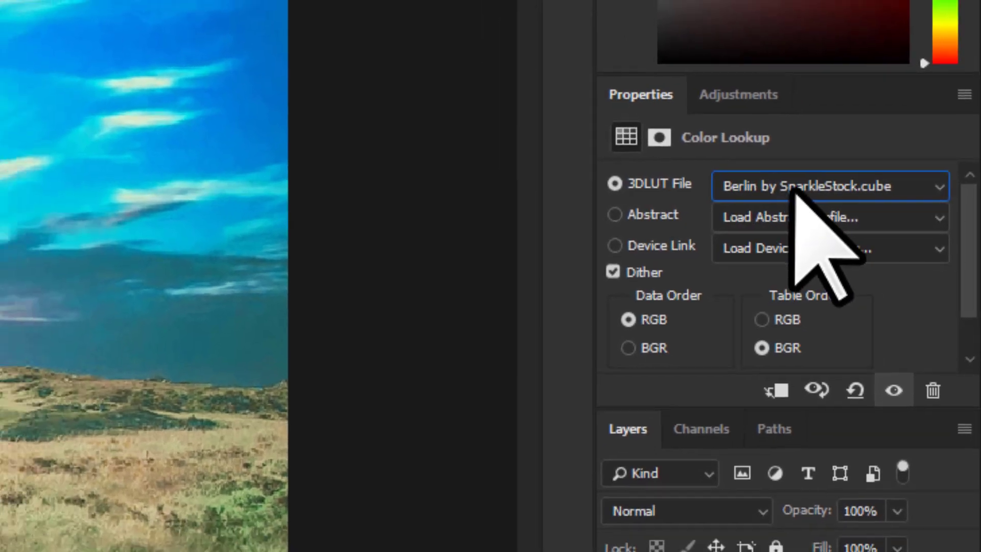
{"action": "left_click", "coordinate": [789, 187]}
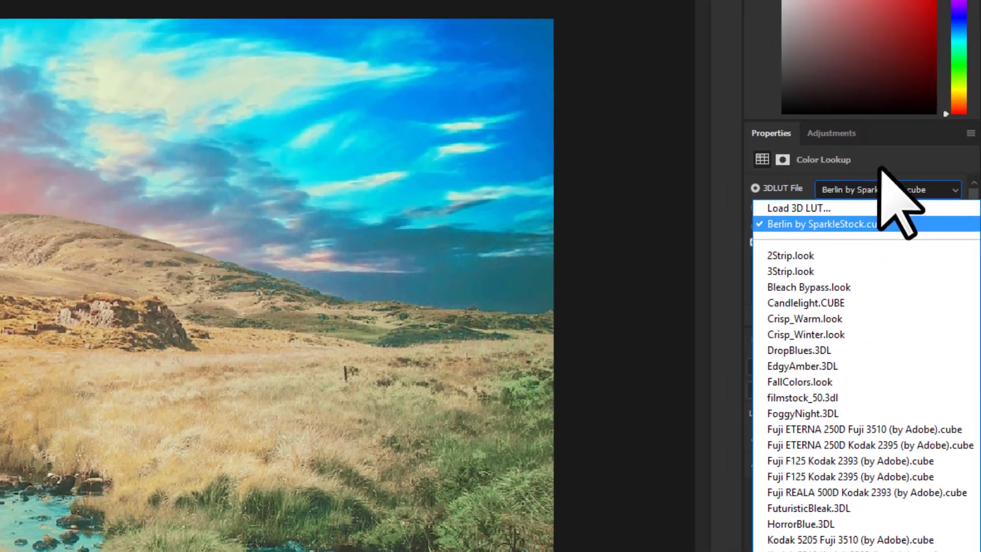
{"action": "left_click", "coordinate": [838, 188]}
{"action": "left_click", "coordinate": [837, 187]}
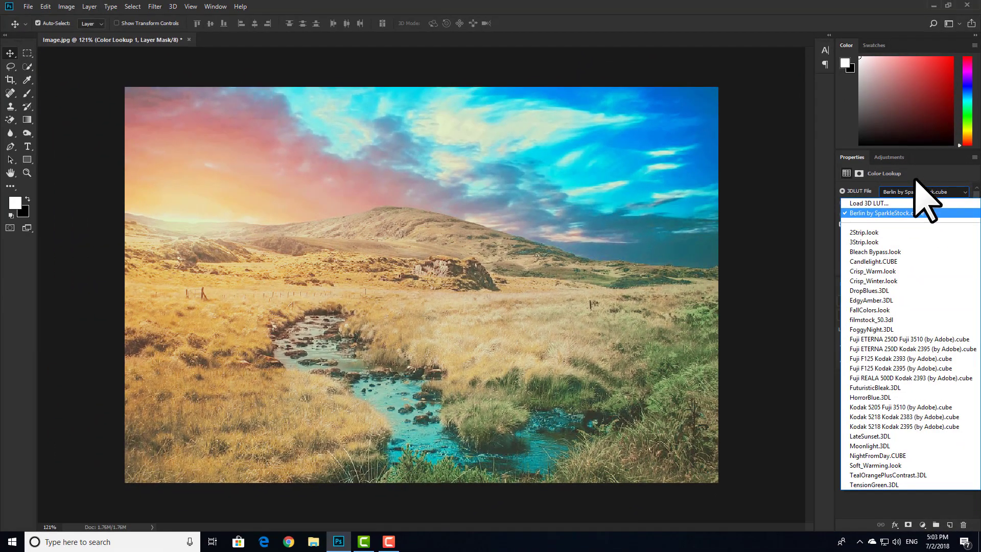
{"action": "left_click", "coordinate": [919, 190]}
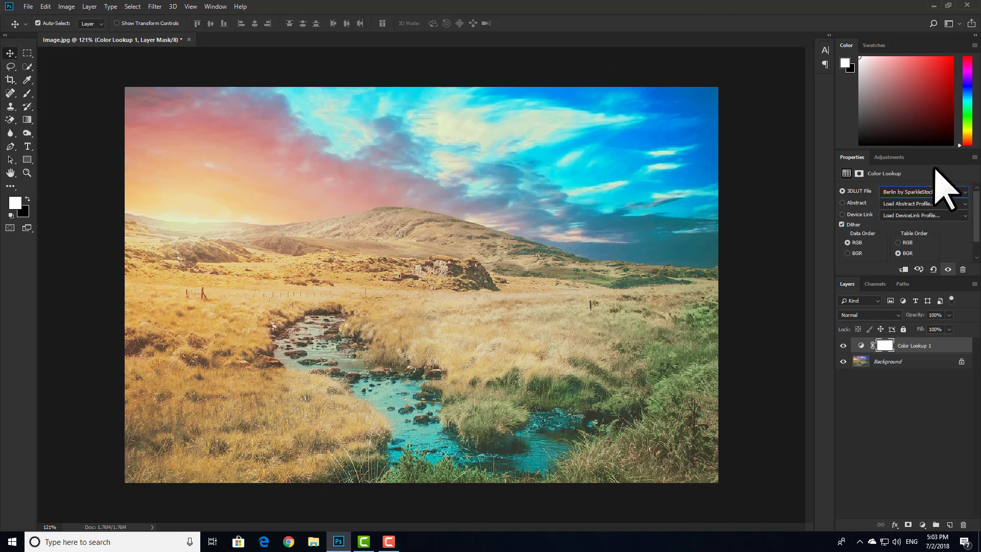
Load Bloemfontein by SparkleStock.cube into the Color Lookup layer and compare the photo with and without it.
{"action": "left_click", "coordinate": [927, 192]}
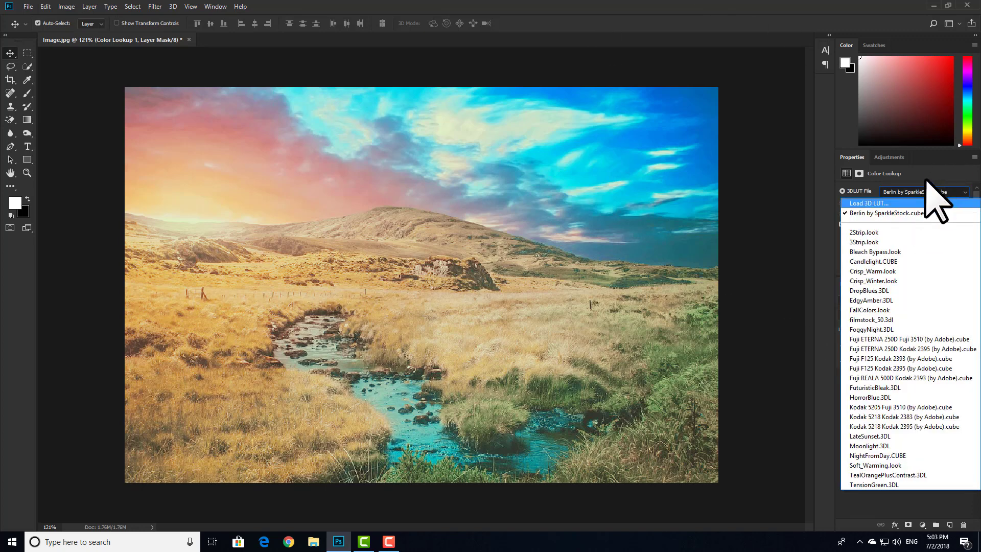
{"action": "left_click", "coordinate": [875, 203]}
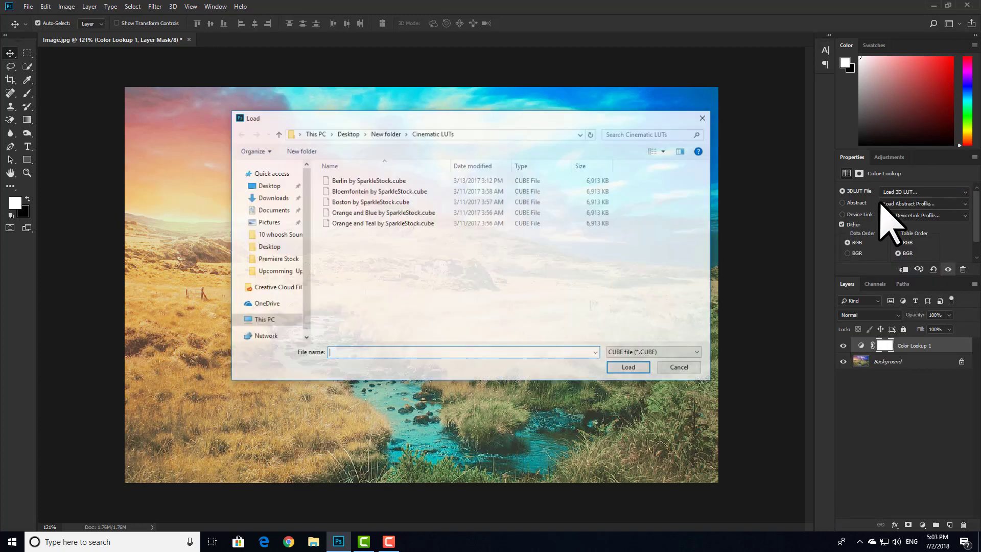
{"action": "double_click", "coordinate": [366, 191]}
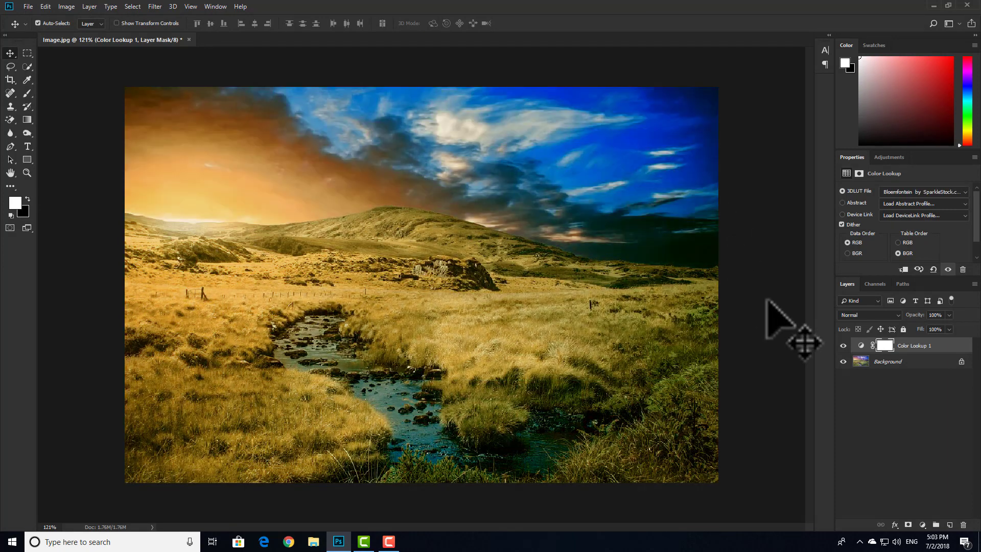
{"action": "left_click", "coordinate": [843, 346]}
{"action": "left_click", "coordinate": [844, 346]}
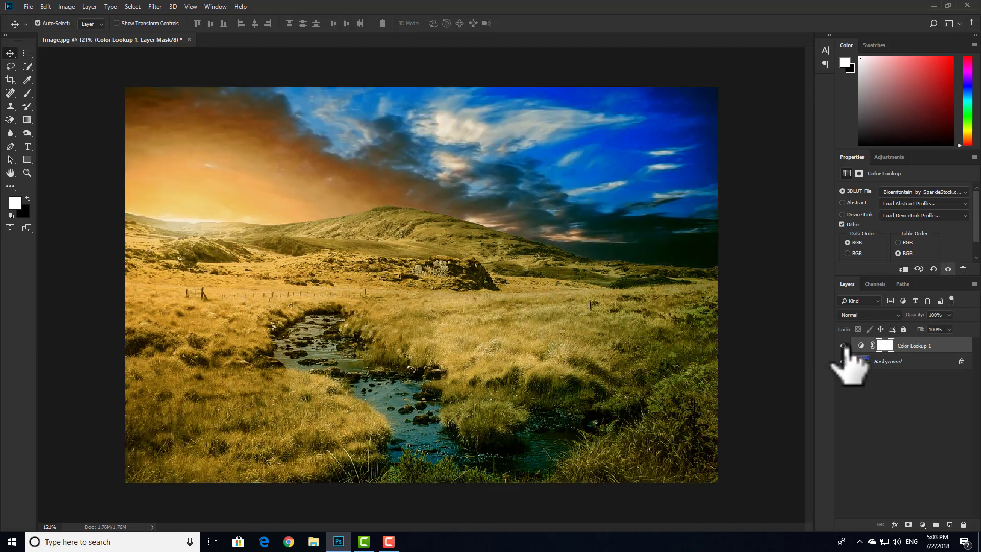
Replace the layer's 3D LUT with Boston by SparkleStock.cube and toggle the layer's visibility to compare.
{"action": "left_click", "coordinate": [917, 192]}
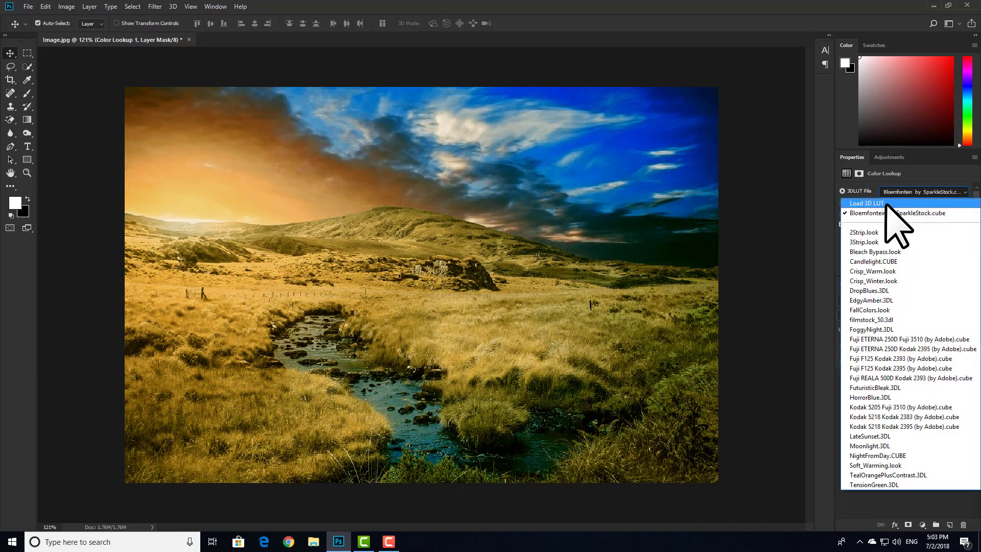
{"action": "left_click", "coordinate": [887, 203]}
{"action": "double_click", "coordinate": [368, 201]}
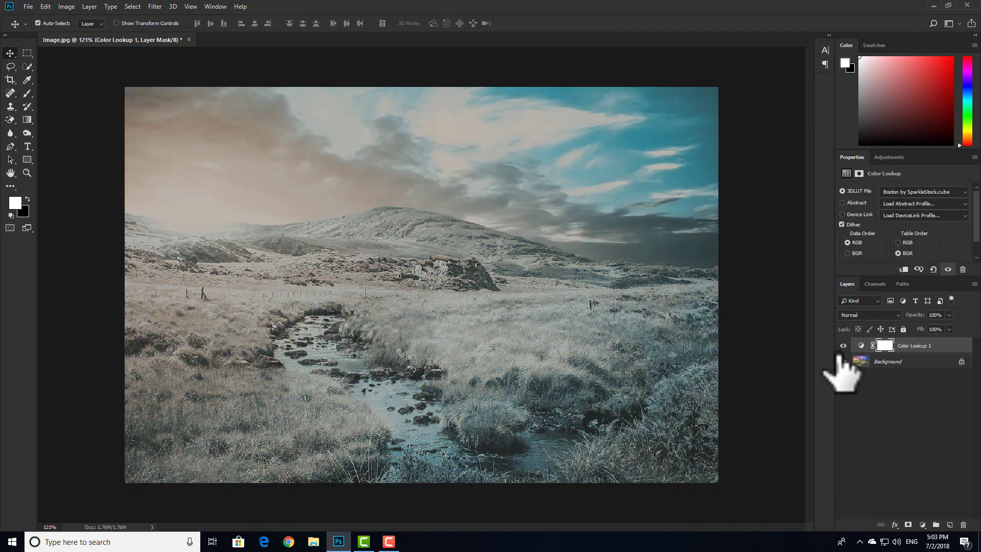
{"action": "left_click", "coordinate": [843, 345]}
Load Orange and Blue by SparkleStock.cube as the layer's 3D LUT and compare the result with the original photo.
{"action": "left_click", "coordinate": [929, 192]}
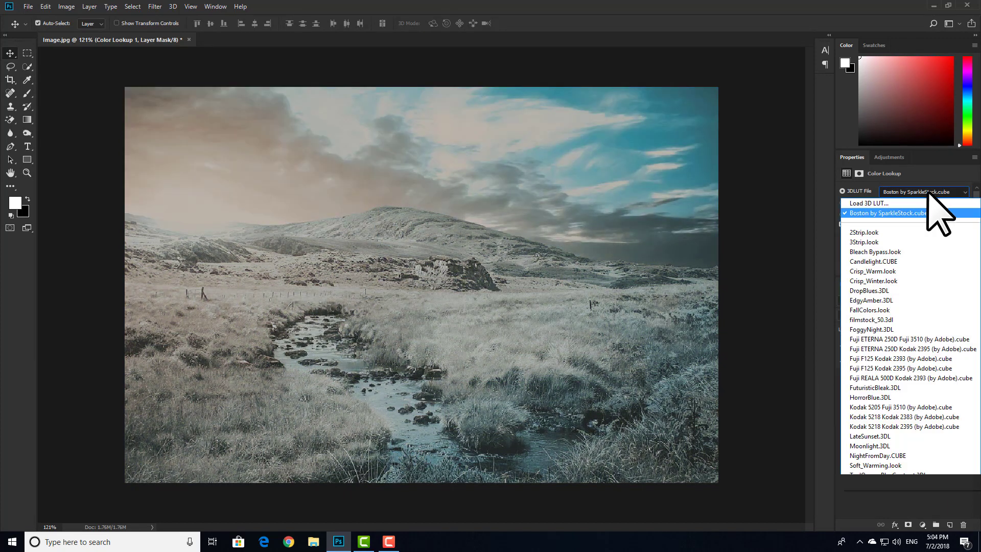
{"action": "left_click", "coordinate": [876, 202]}
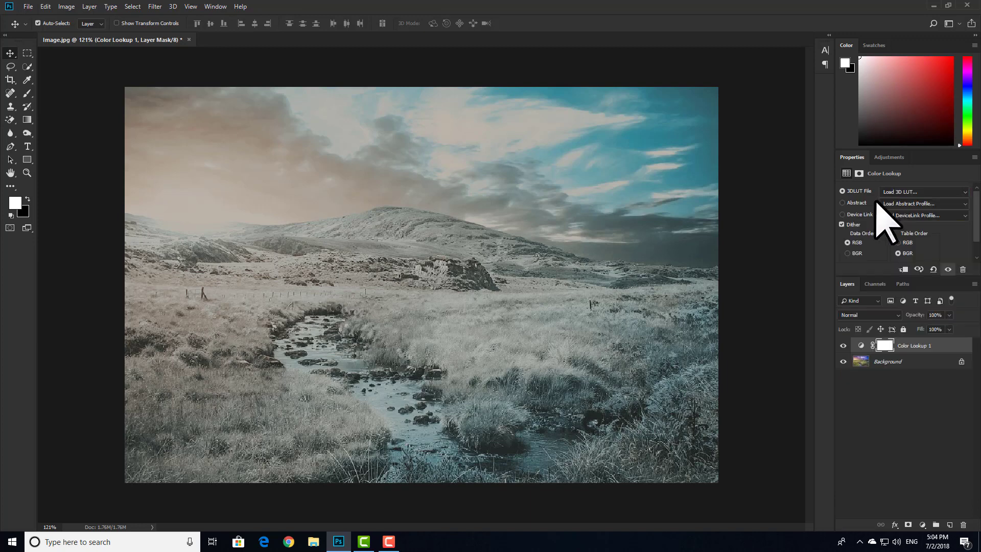
{"action": "left_click", "coordinate": [410, 212]}
{"action": "double_click", "coordinate": [411, 212]}
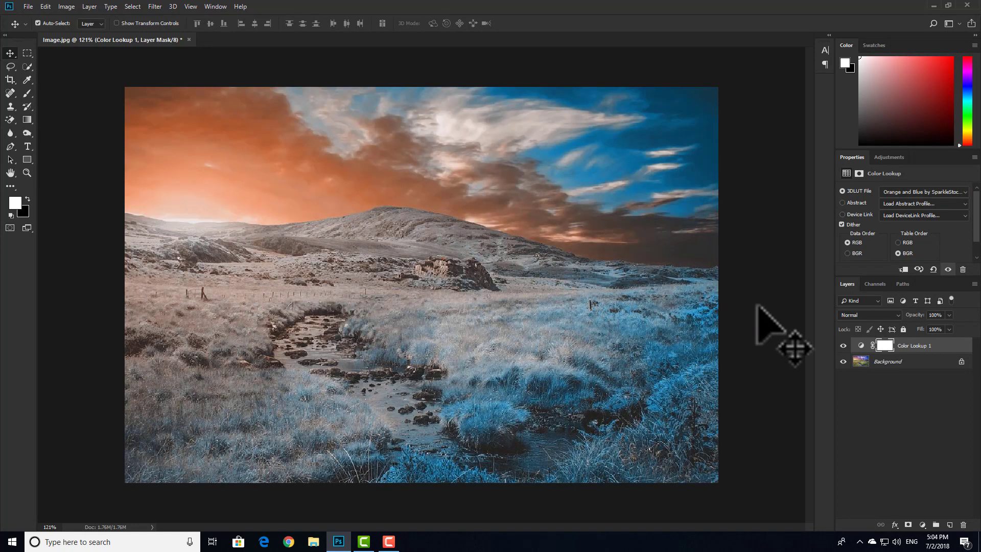
{"action": "left_click", "coordinate": [843, 346]}
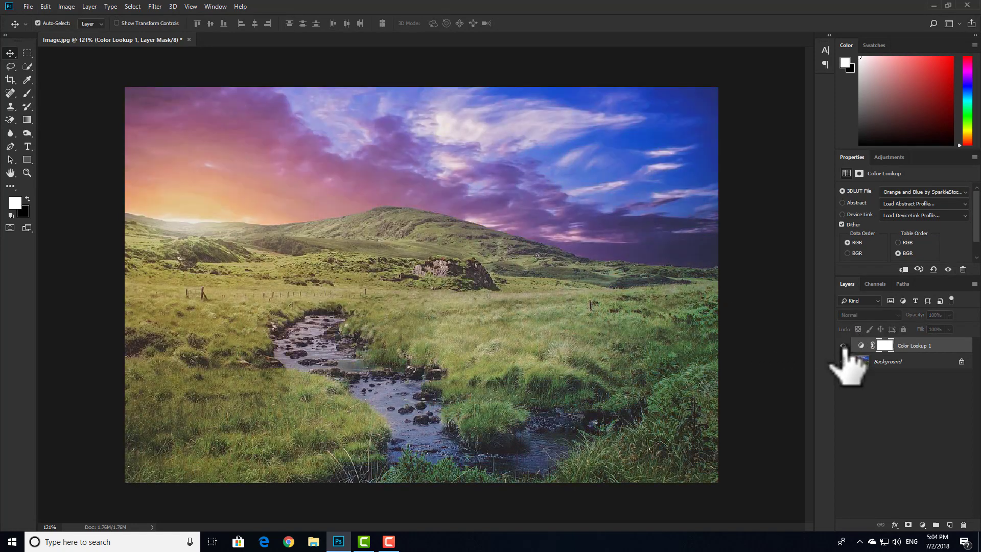
{"action": "left_click", "coordinate": [844, 345]}
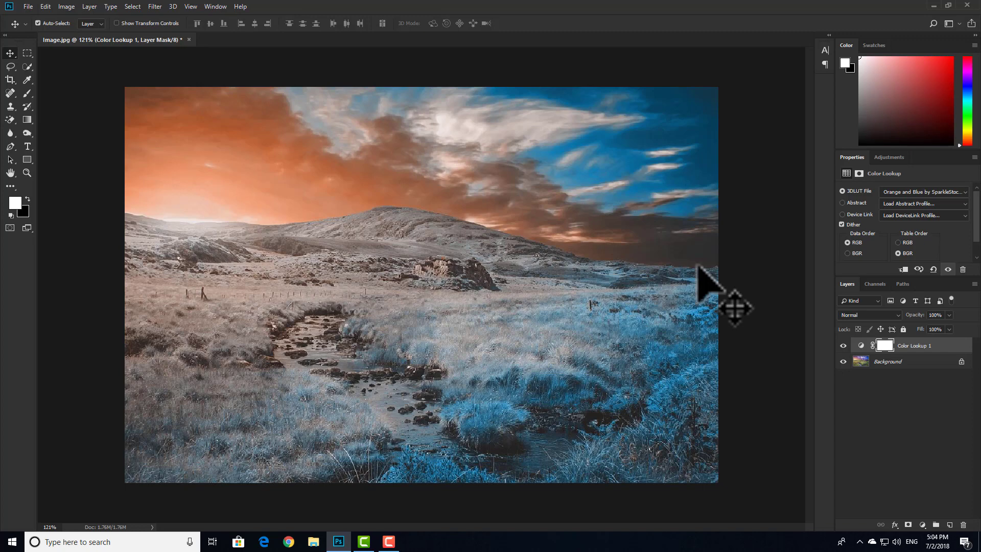
Apply Orange and Teal by SparkleStock.cube as the layer's 3D LUT, and hide and show the layer to compare.
{"action": "left_click", "coordinate": [912, 192]}
{"action": "left_click", "coordinate": [863, 202]}
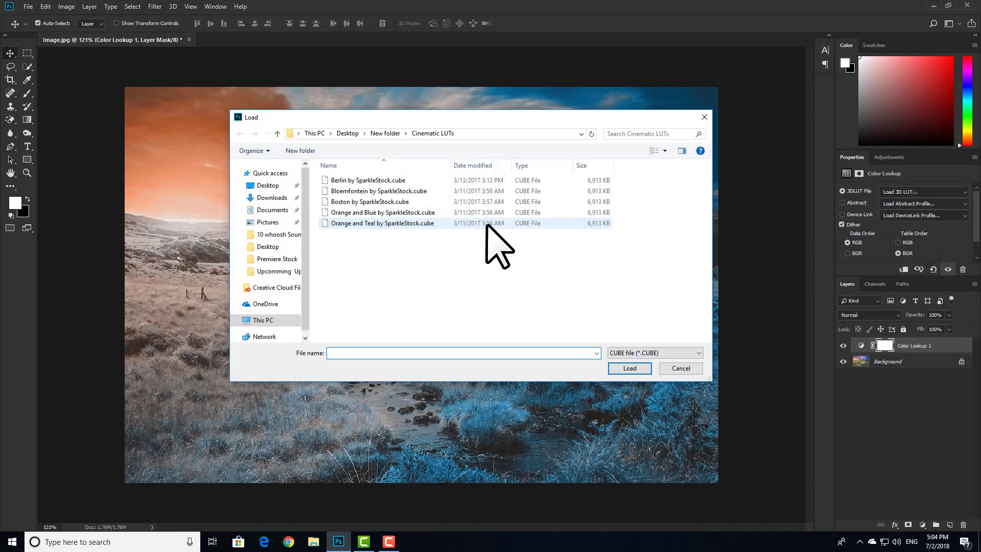
{"action": "left_click", "coordinate": [478, 223]}
{"action": "double_click", "coordinate": [479, 224]}
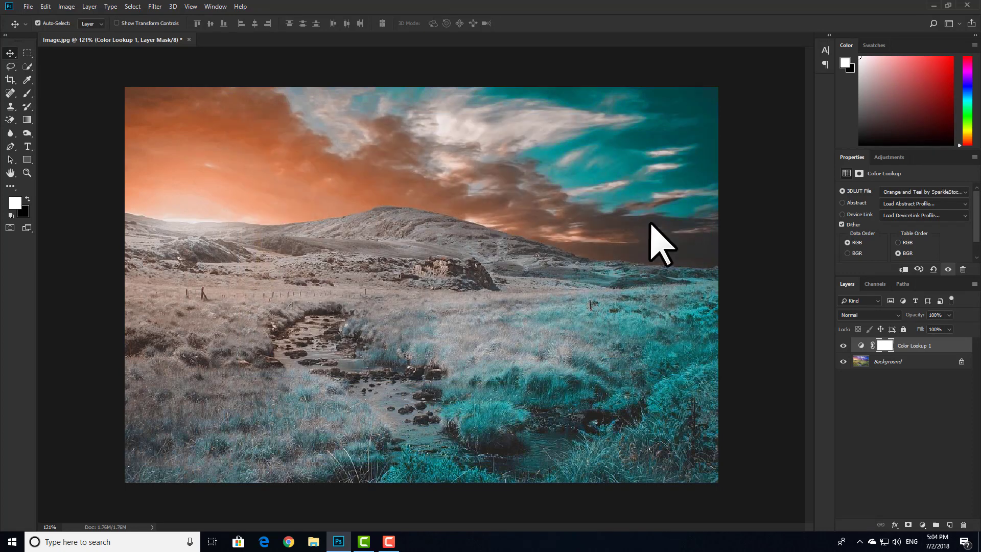
{"action": "left_click", "coordinate": [843, 345]}
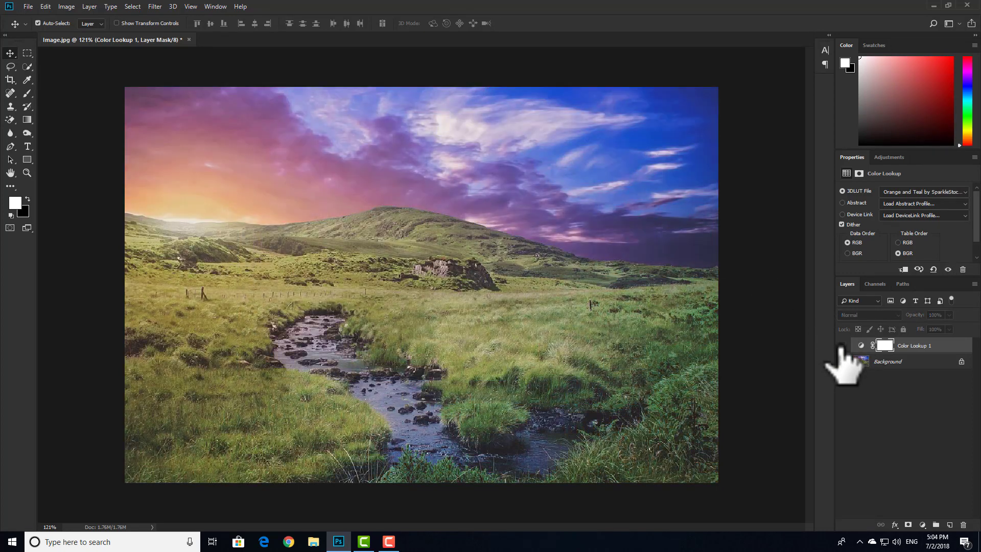
{"action": "left_click", "coordinate": [843, 345]}
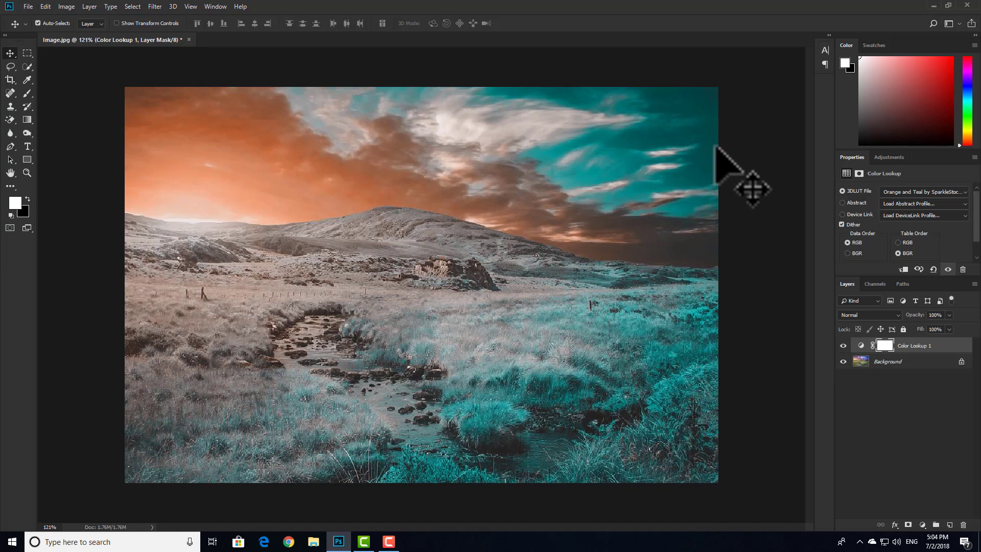